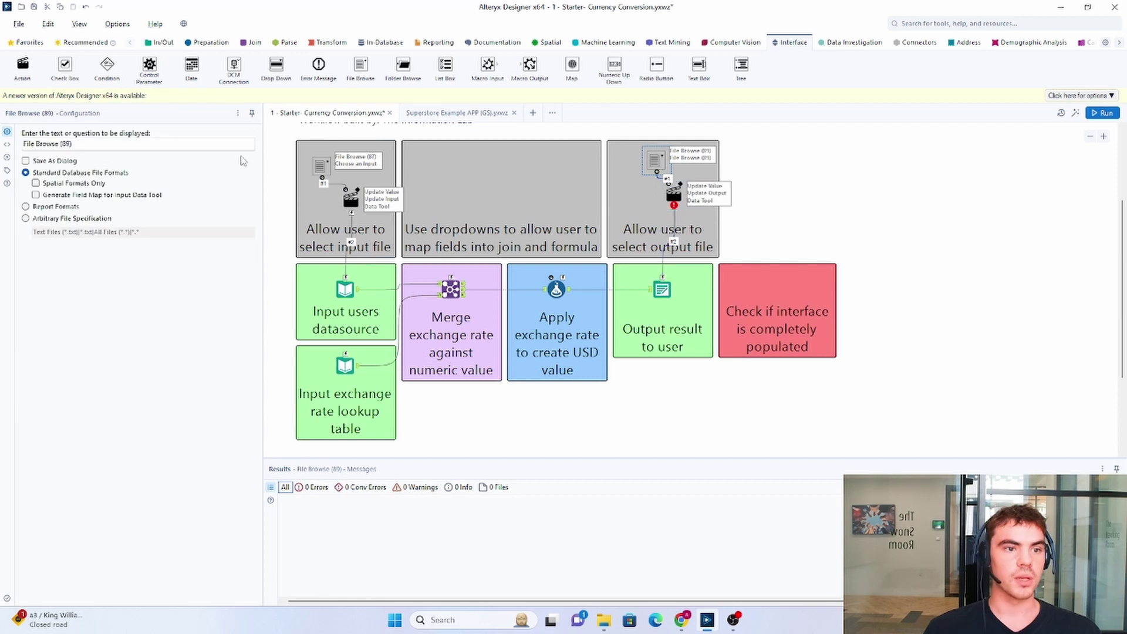
# Step: Change the output question text to 'Select an Ouput' and make it open a Save As dialog
pyautogui.moveTo(124, 147); pyautogui.dragTo(3, 154)
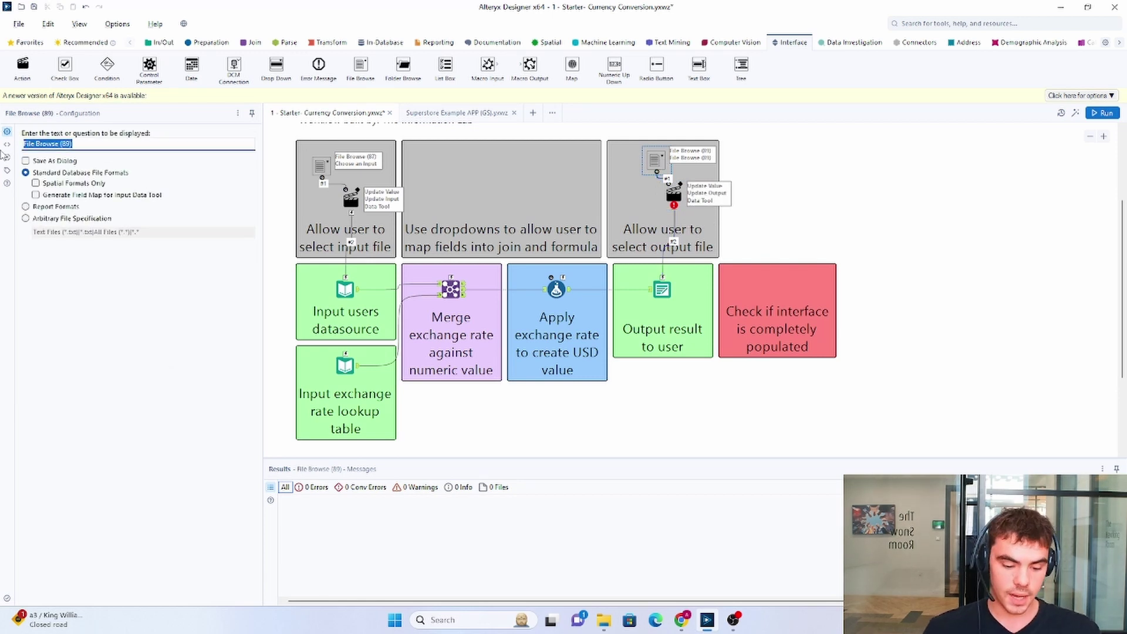
pyautogui.write('Select')
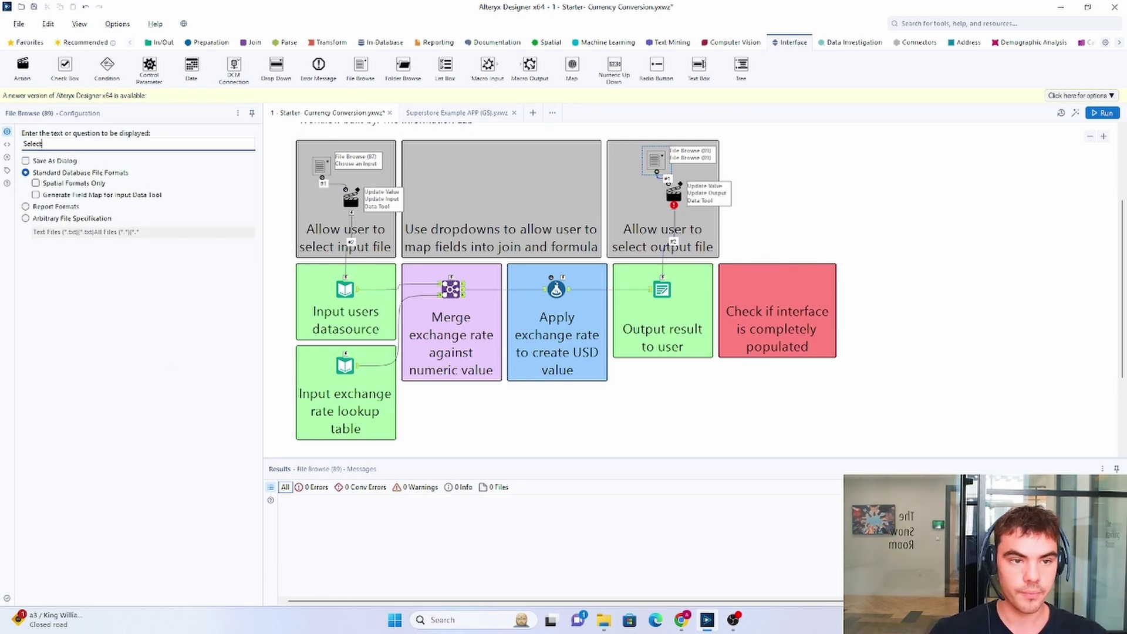
pyautogui.write(' an Ouput')
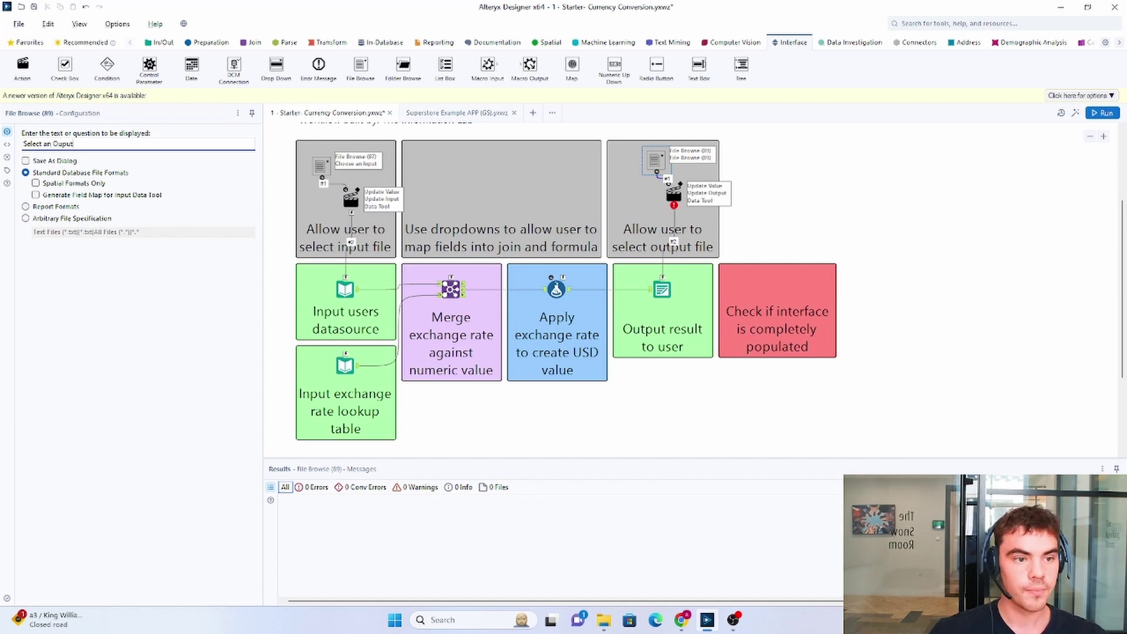
pyautogui.click(26, 161)
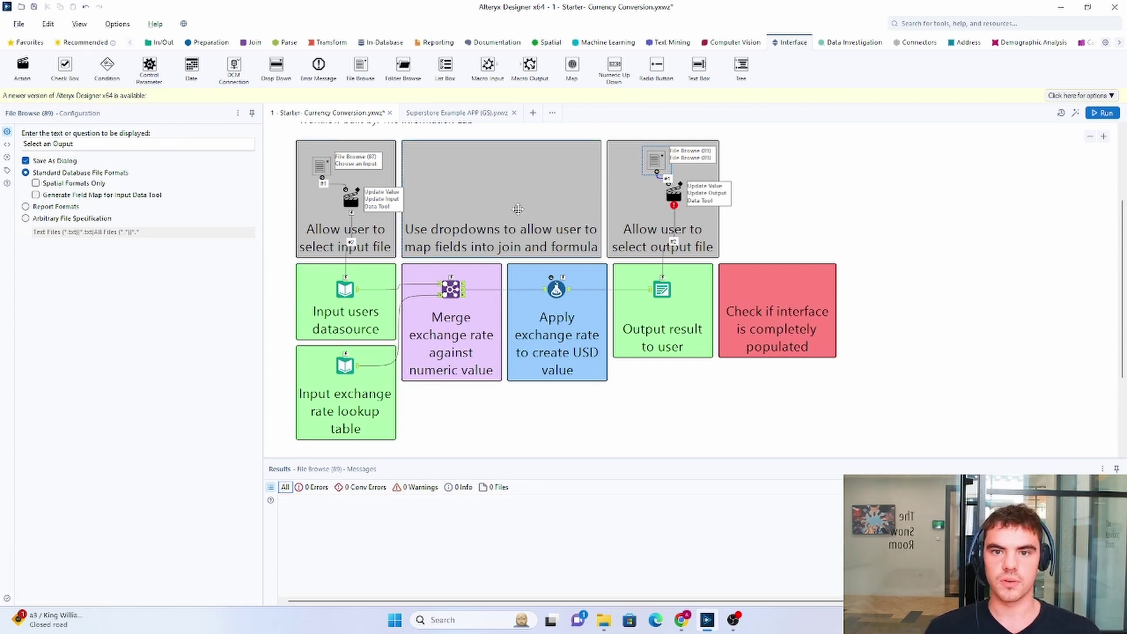
pyautogui.click(675, 195)
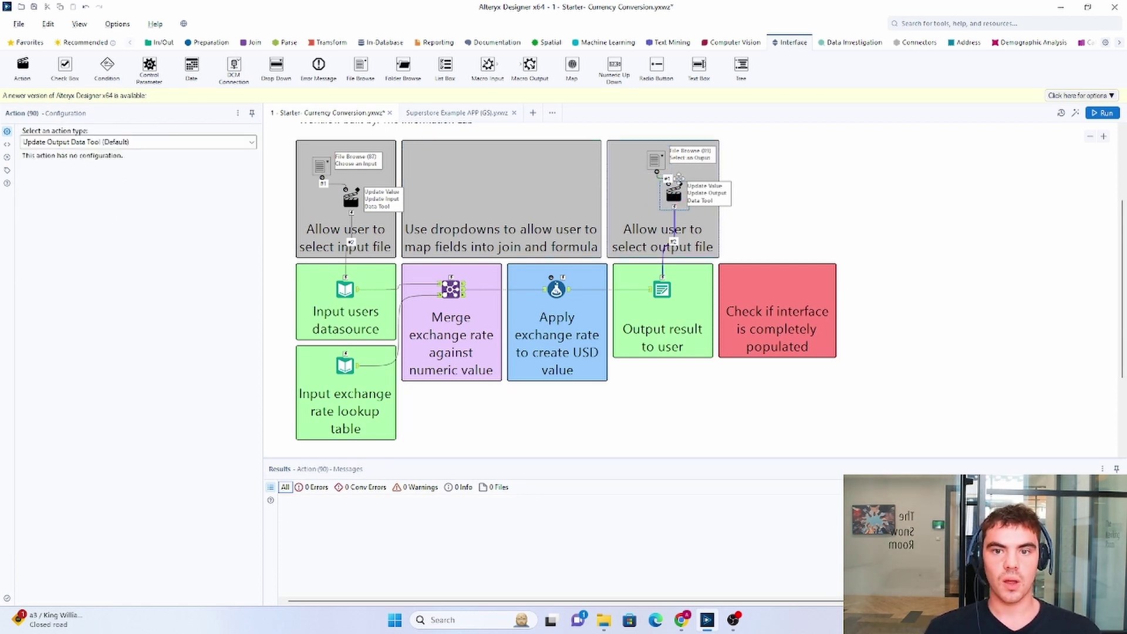
pyautogui.click(123, 144)
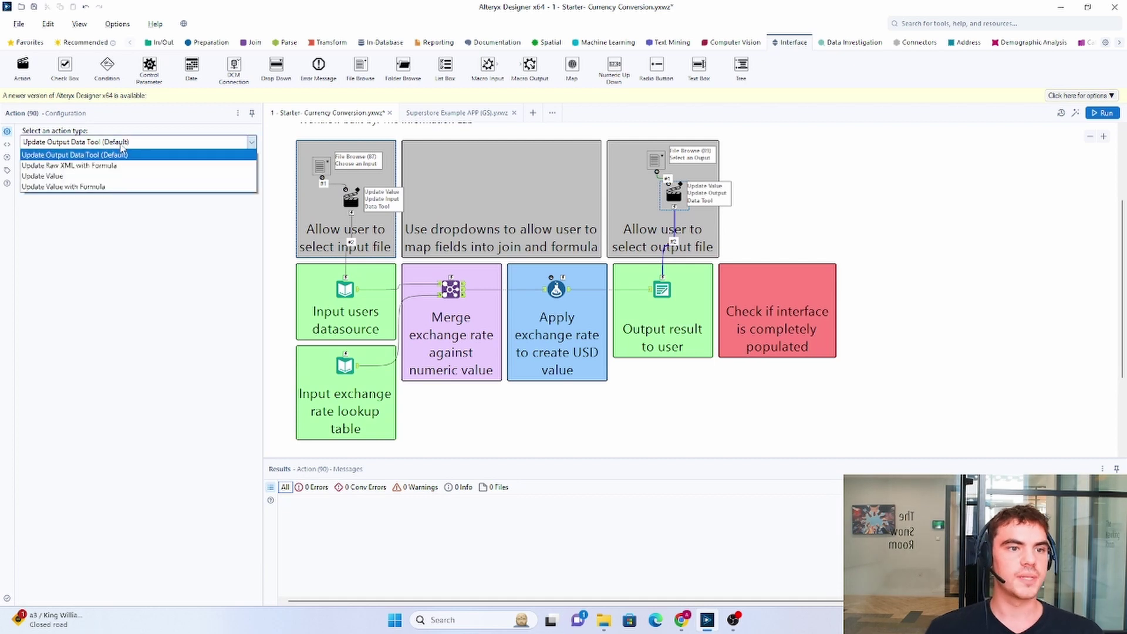
pyautogui.click(122, 146)
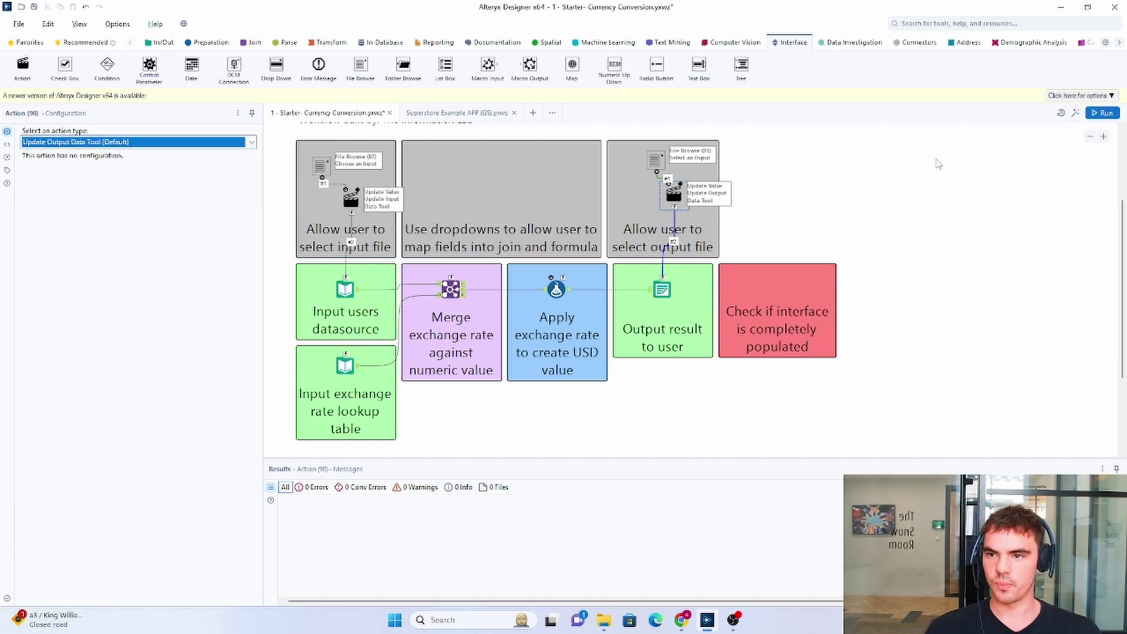
pyautogui.click(1101, 113)
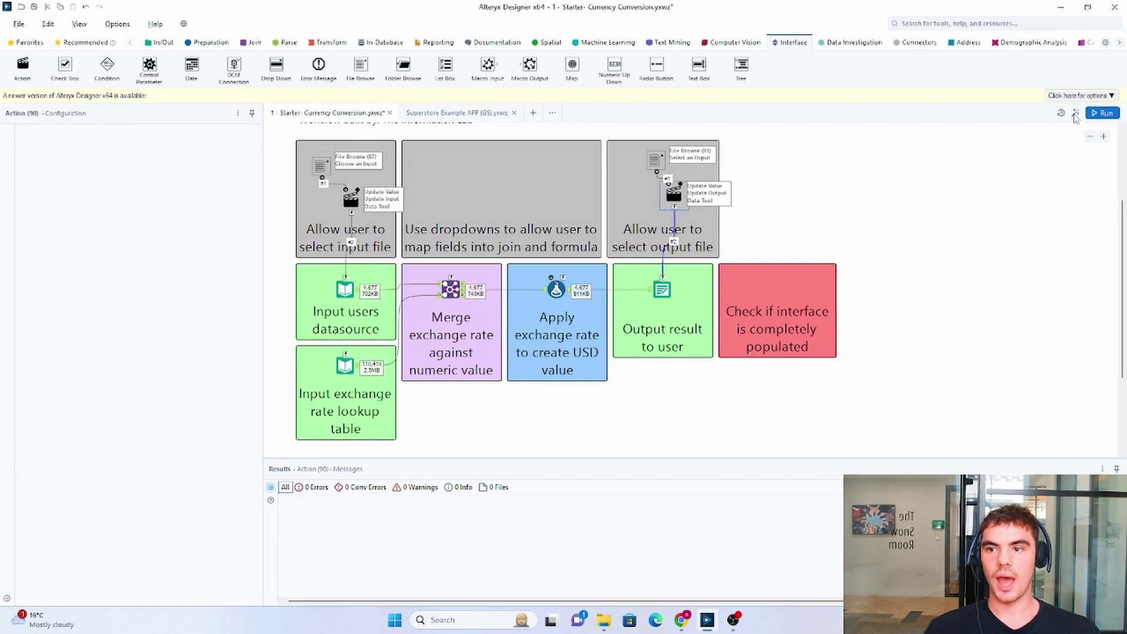
pyautogui.click(1076, 113)
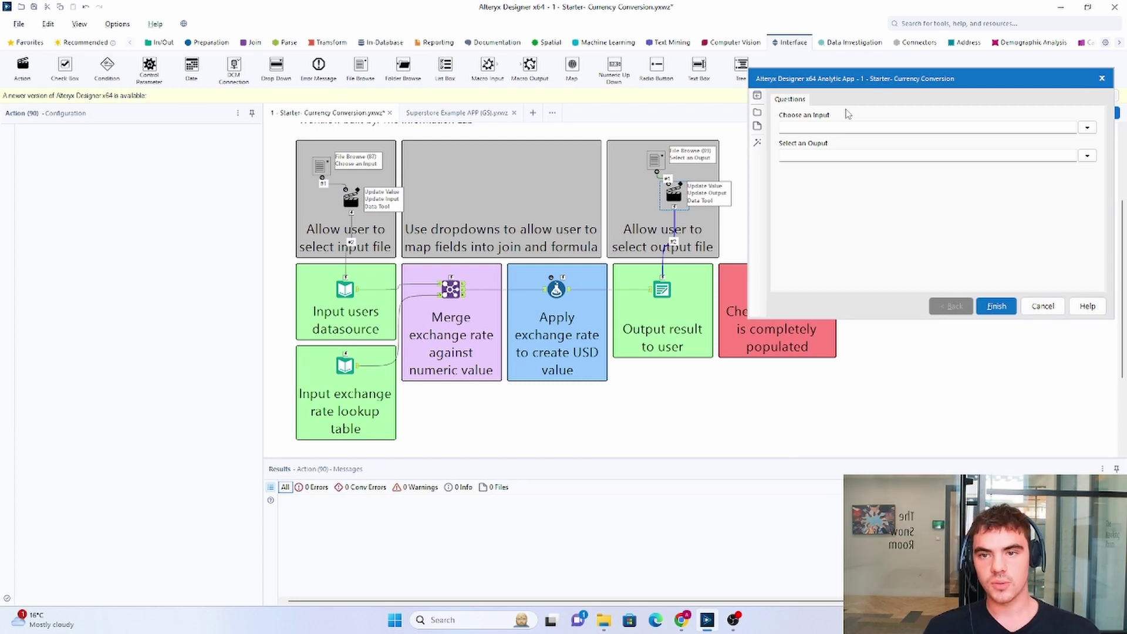
pyautogui.press('Escape')
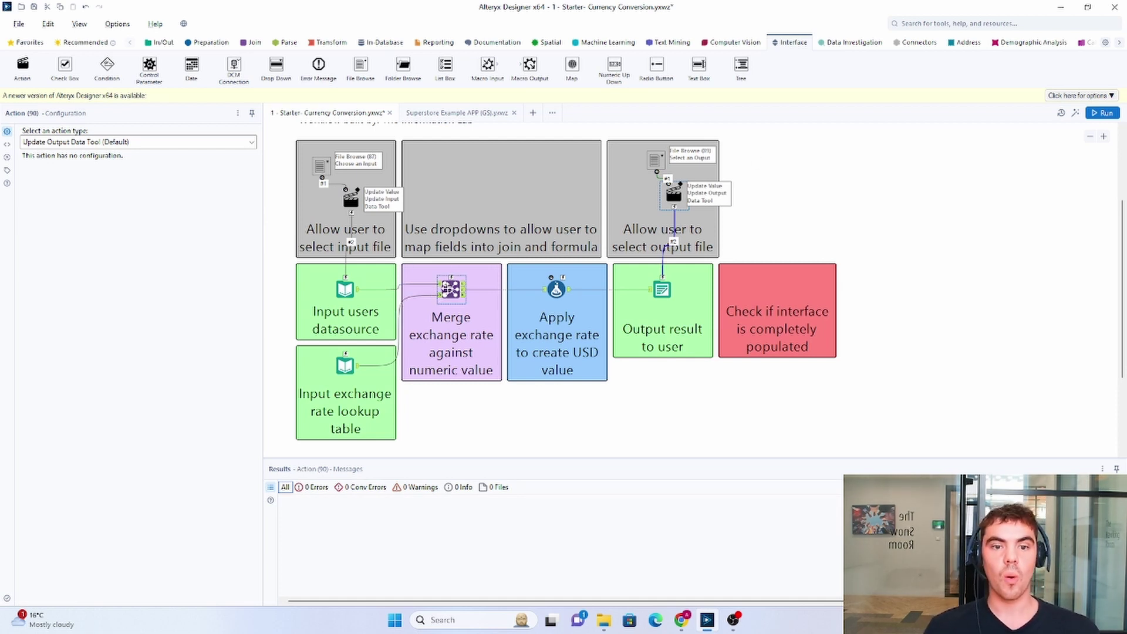
# Step: Inspect the Apply exchange rate formula's [unit_cost]/[Rate] expression and its output data
pyautogui.click(557, 289)
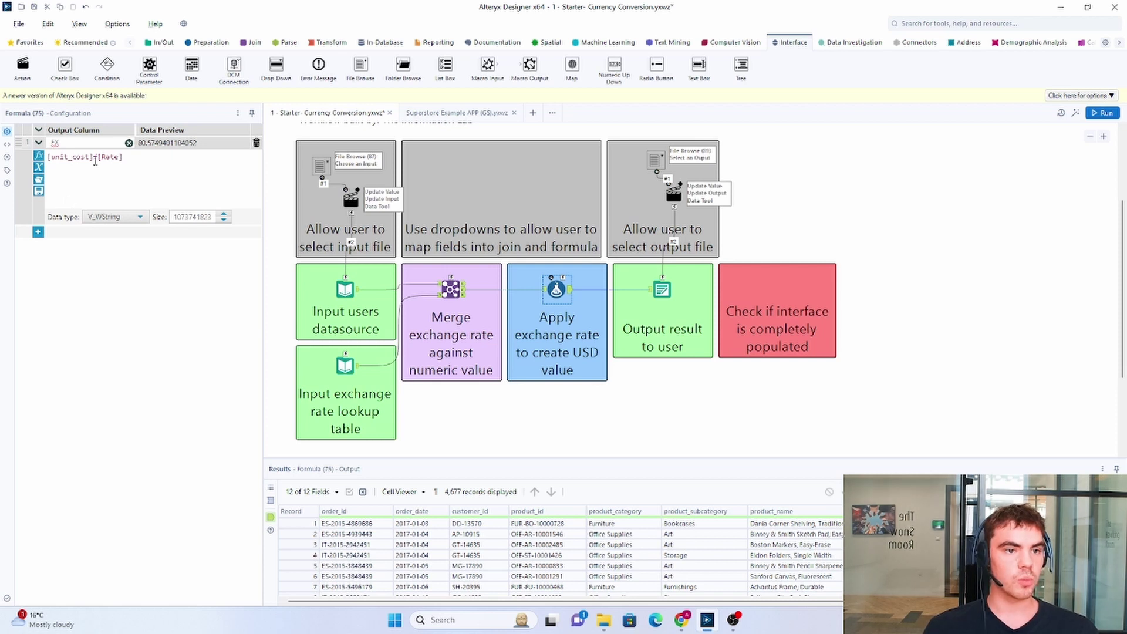
pyautogui.moveTo(92, 157); pyautogui.dragTo(32, 162)
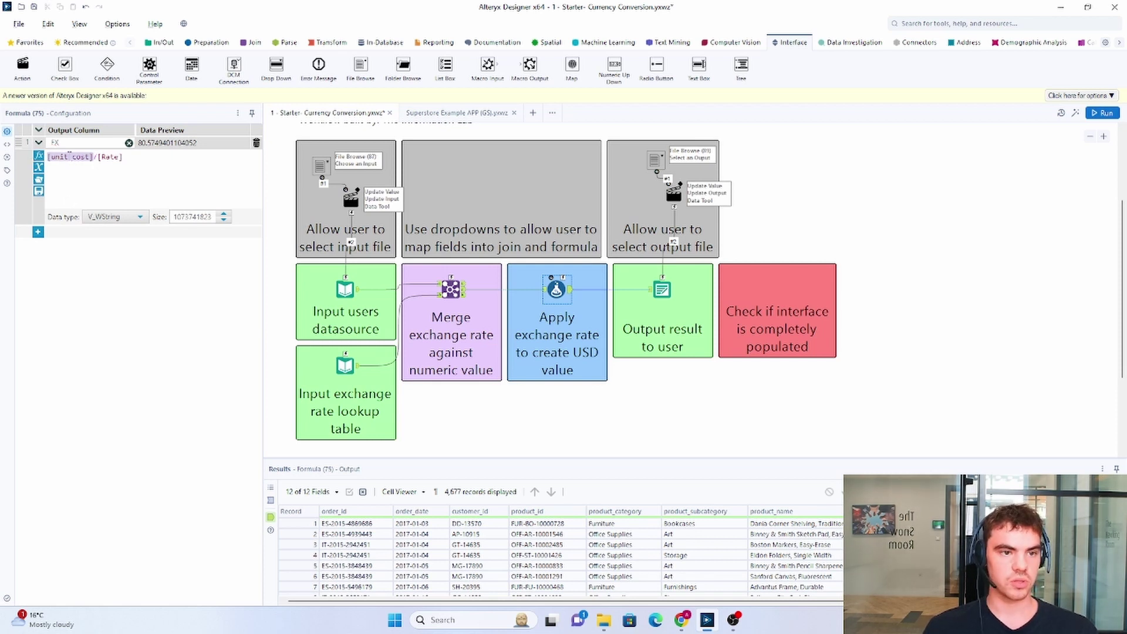
pyautogui.click(69, 157)
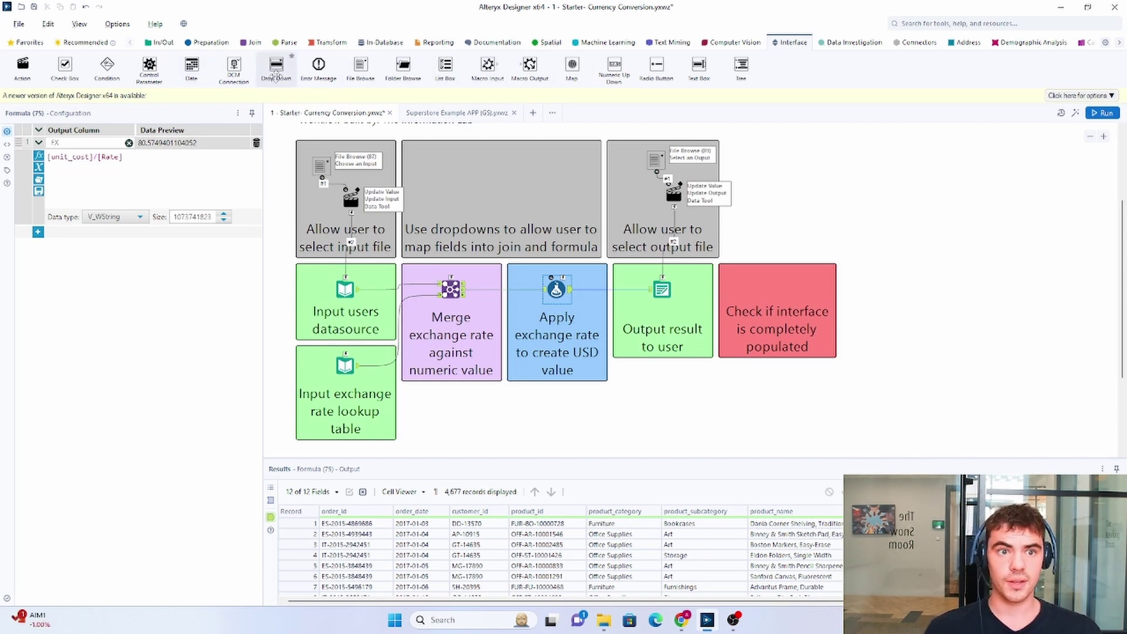
# Step: Add a 'Choose a Field' drop-down to the mapping box, fed by the input File Browse (87)
pyautogui.moveTo(275, 68); pyautogui.dragTo(500, 165)
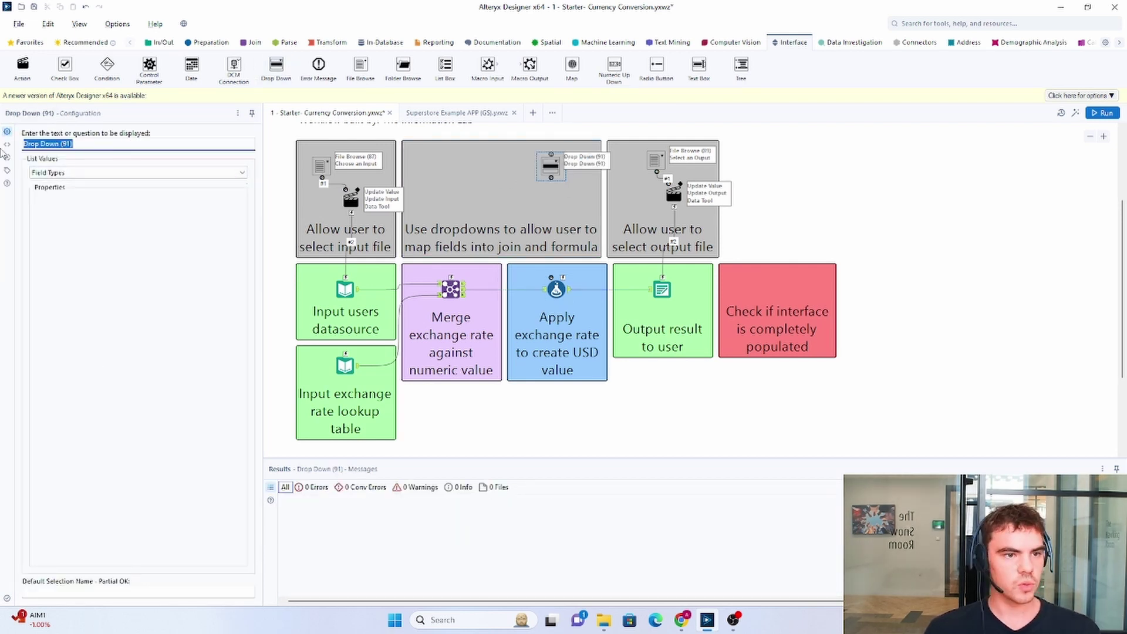
pyautogui.write('Choose')
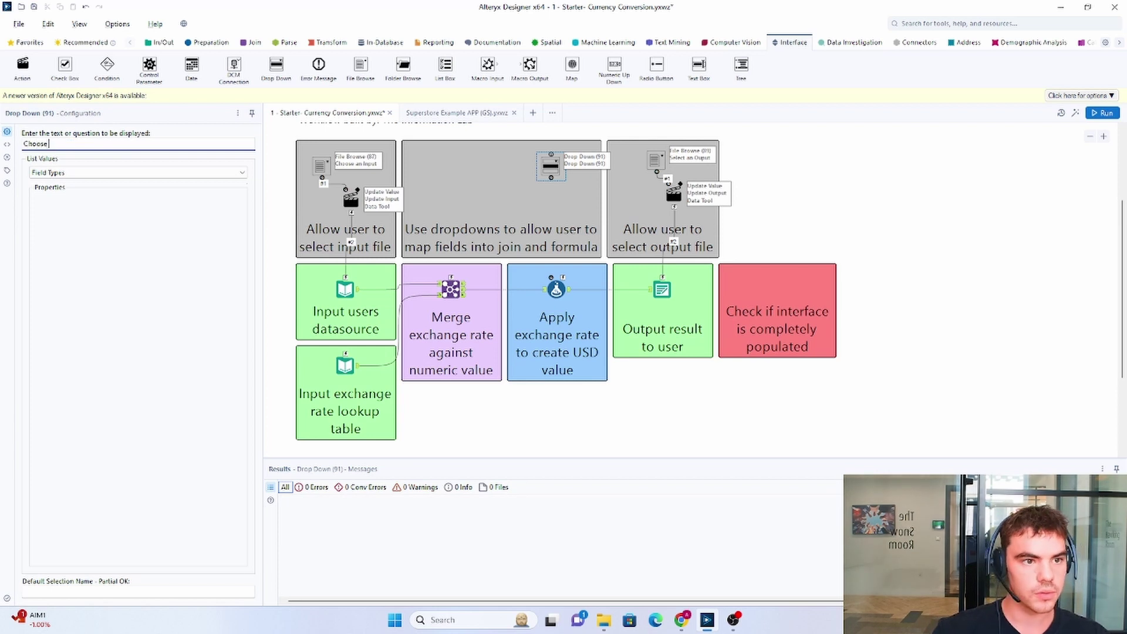
pyautogui.write(' a Field')
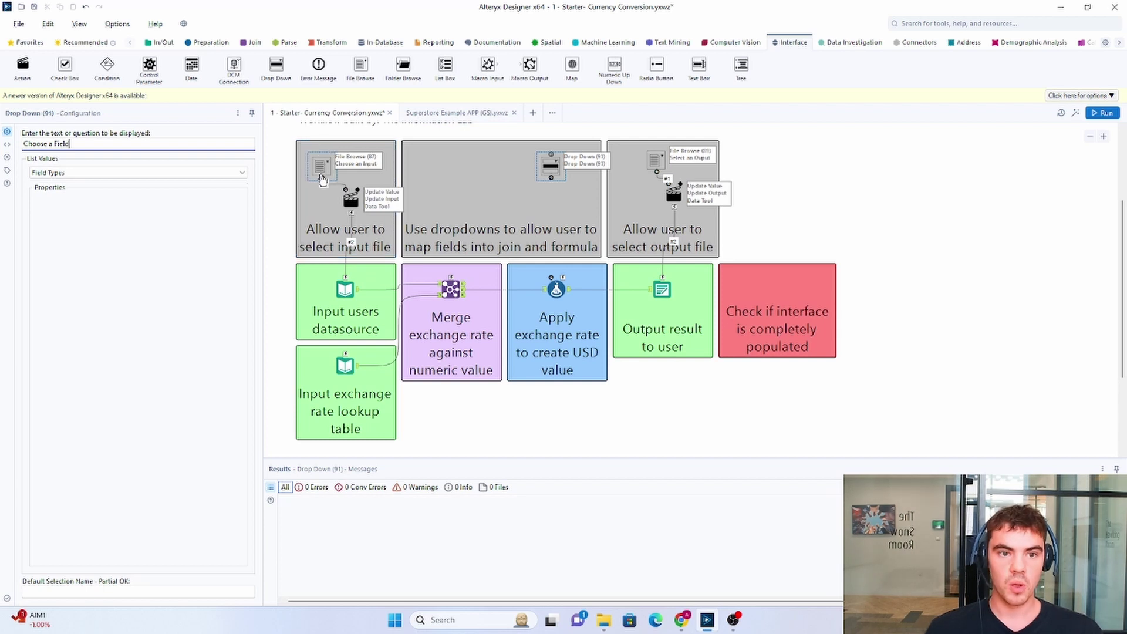
pyautogui.moveTo(323, 177); pyautogui.dragTo(552, 157)
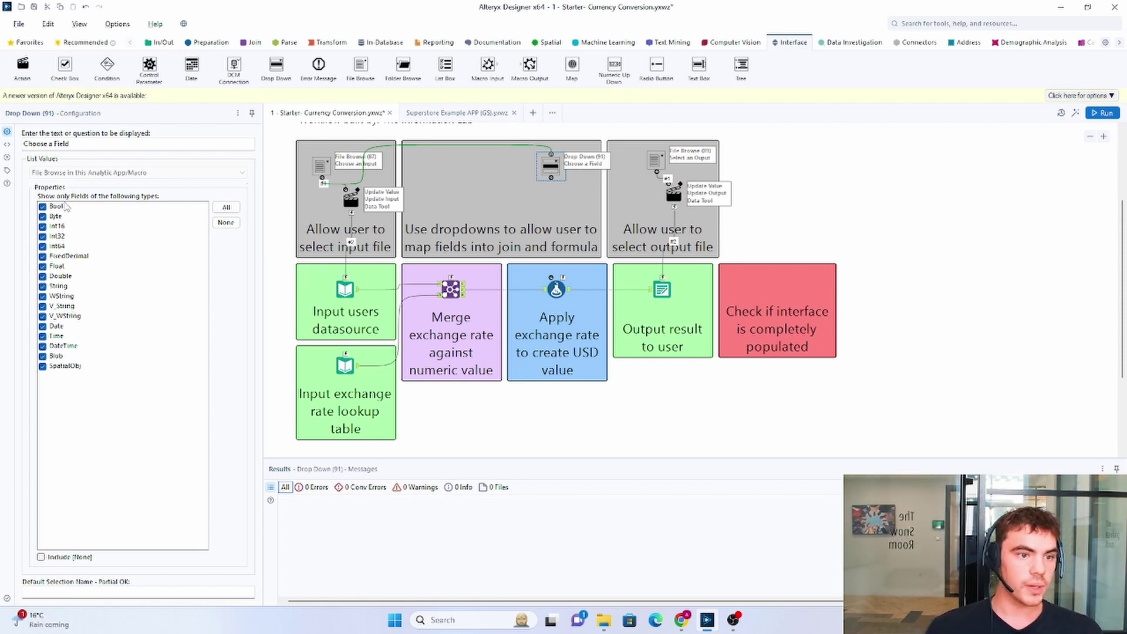
# Step: Uncheck String through SpatialObj in the drop-down, wire it to the exchange-rate Formula, and run the workflow
pyautogui.doubleClick(62, 288)
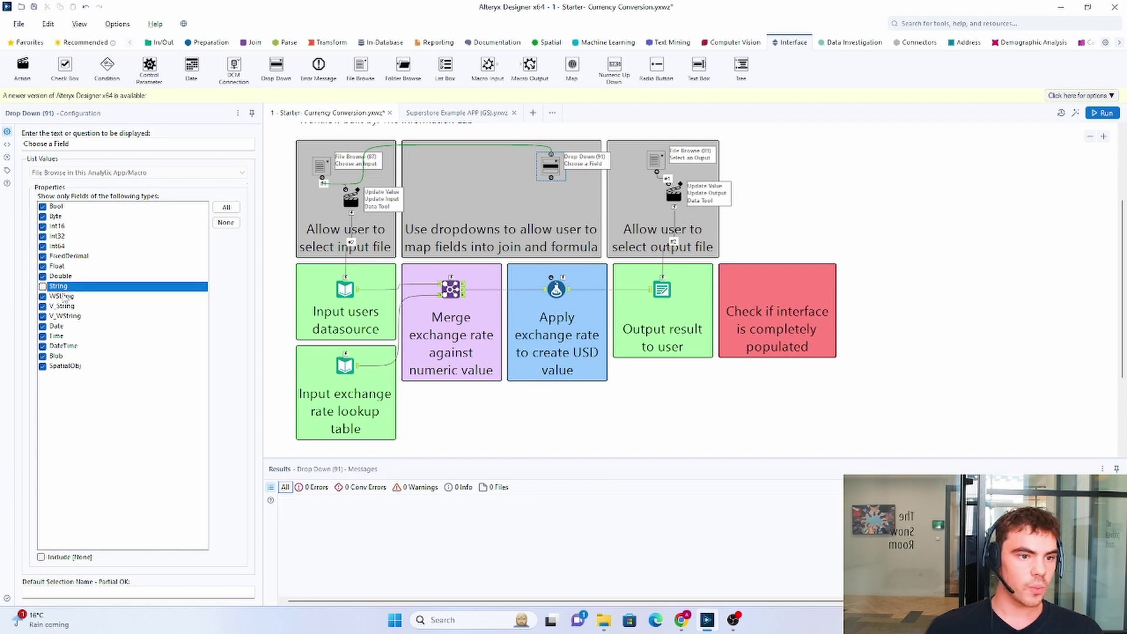
pyautogui.doubleClick(63, 297)
pyautogui.click(94, 307)
pyautogui.press('space')
pyautogui.press('Down')
pyautogui.press('space')
pyautogui.press('Down')
pyautogui.press('space')
pyautogui.press('Down')
pyautogui.press('space')
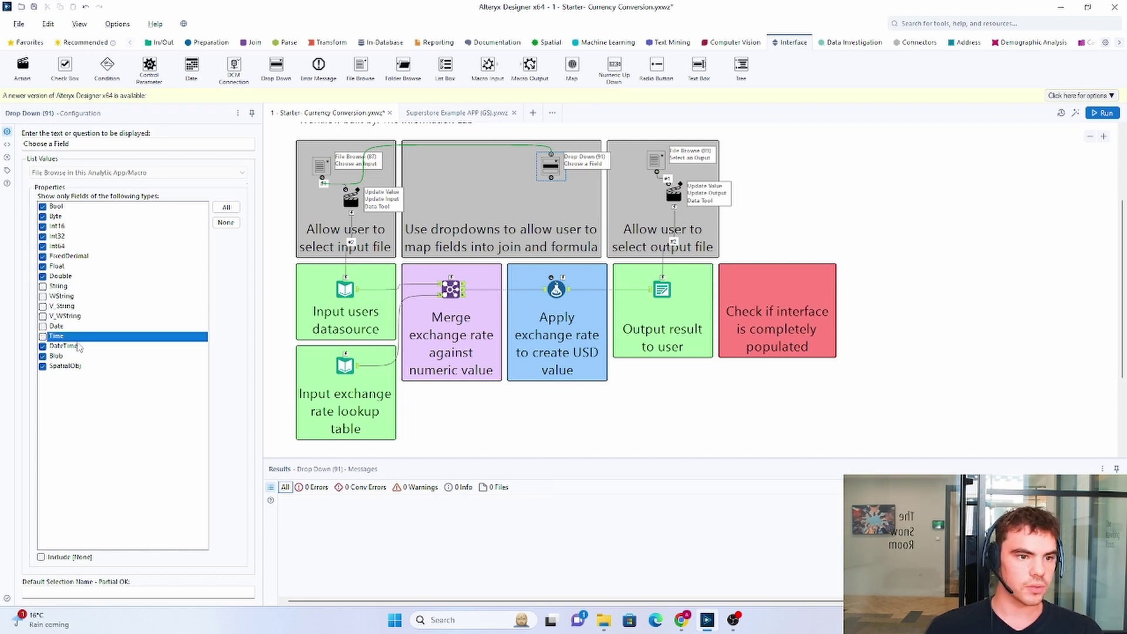
pyautogui.press('Down')
pyautogui.press('space')
pyautogui.press('Down')
pyautogui.press('space')
pyautogui.press('Down')
pyautogui.press('space')
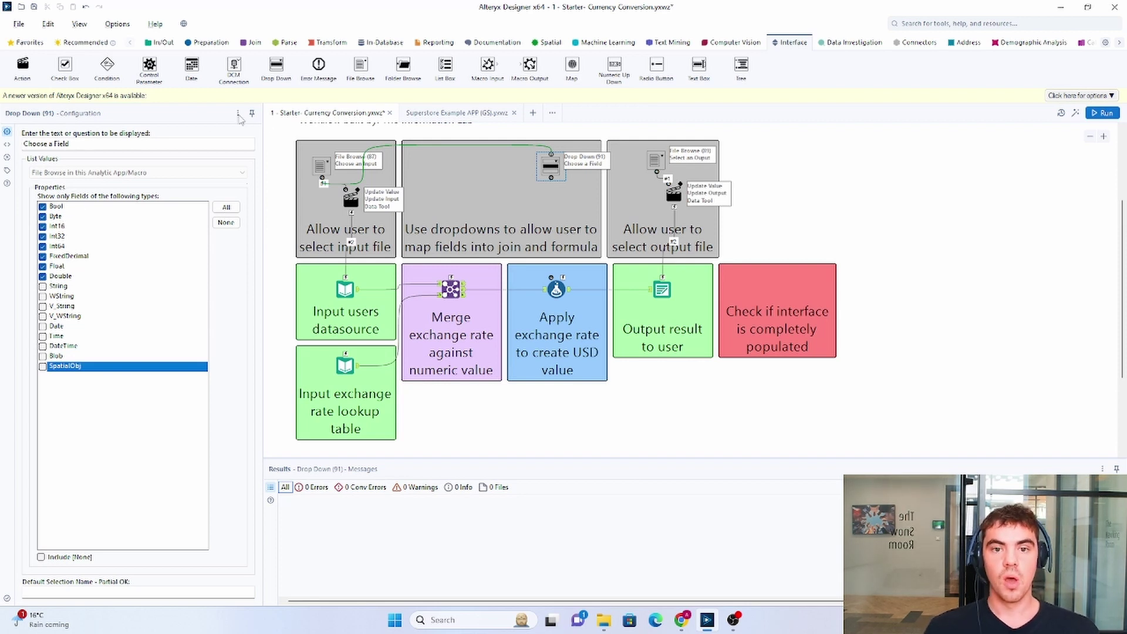
pyautogui.moveTo(554, 182); pyautogui.dragTo(573, 283)
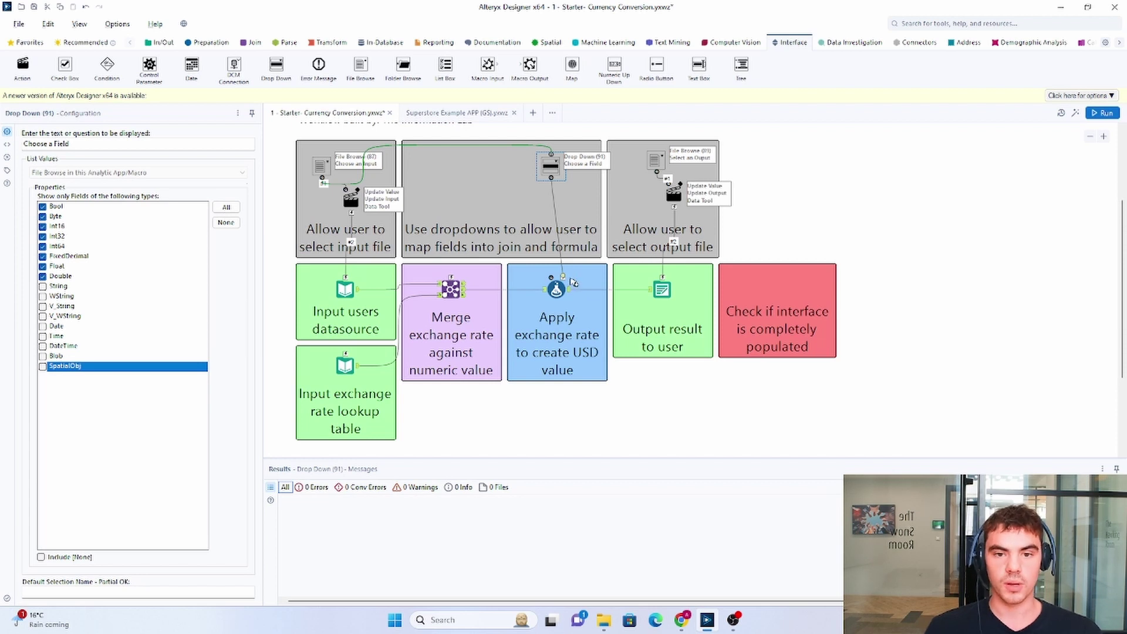
pyautogui.hotkey('ctrl', 'r')
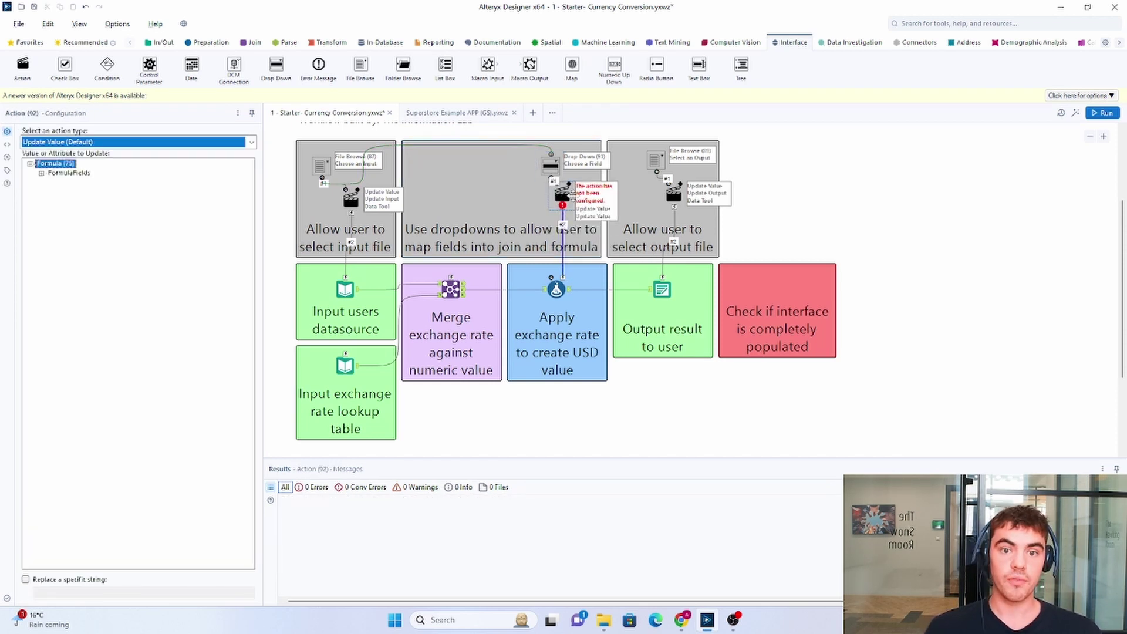
pyautogui.moveTo(563, 194); pyautogui.dragTo(569, 200)
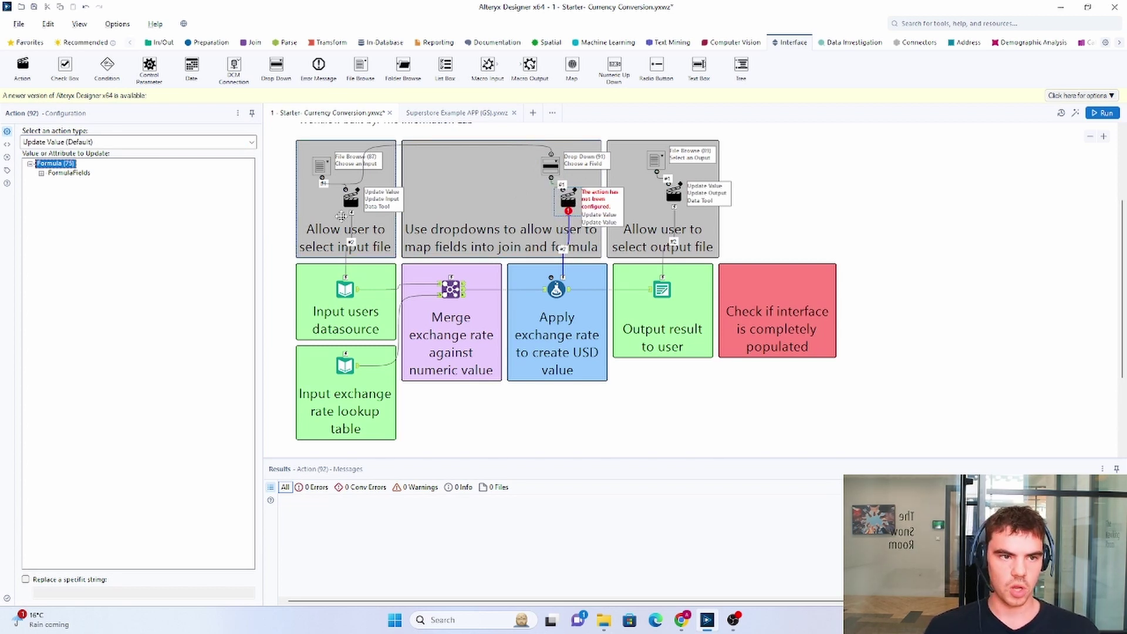
pyautogui.click(174, 143)
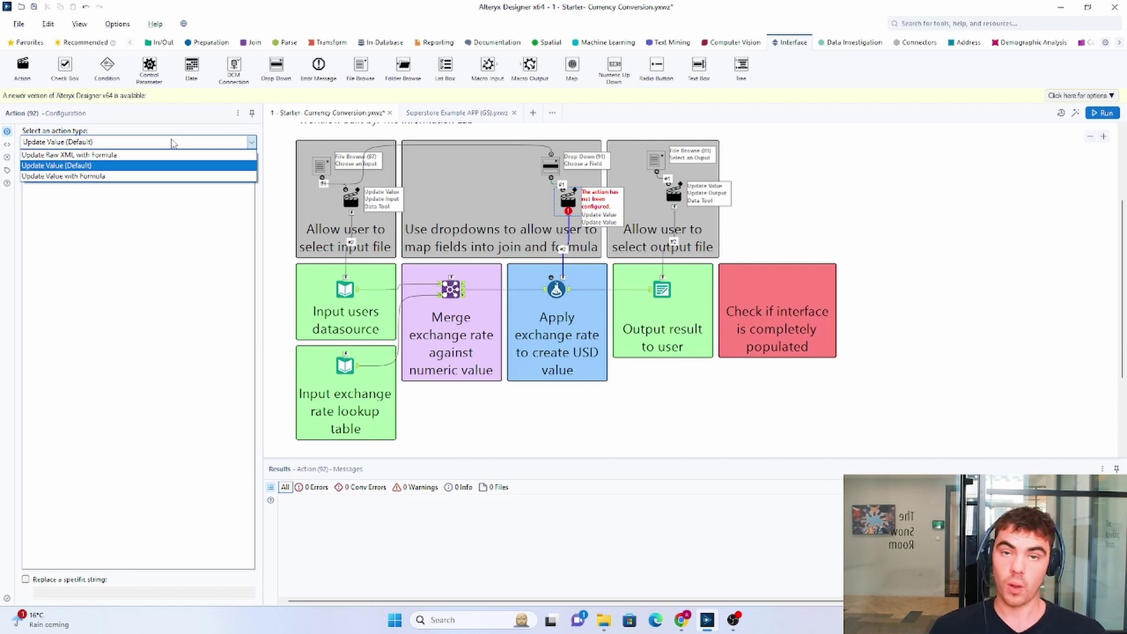
pyautogui.click(97, 167)
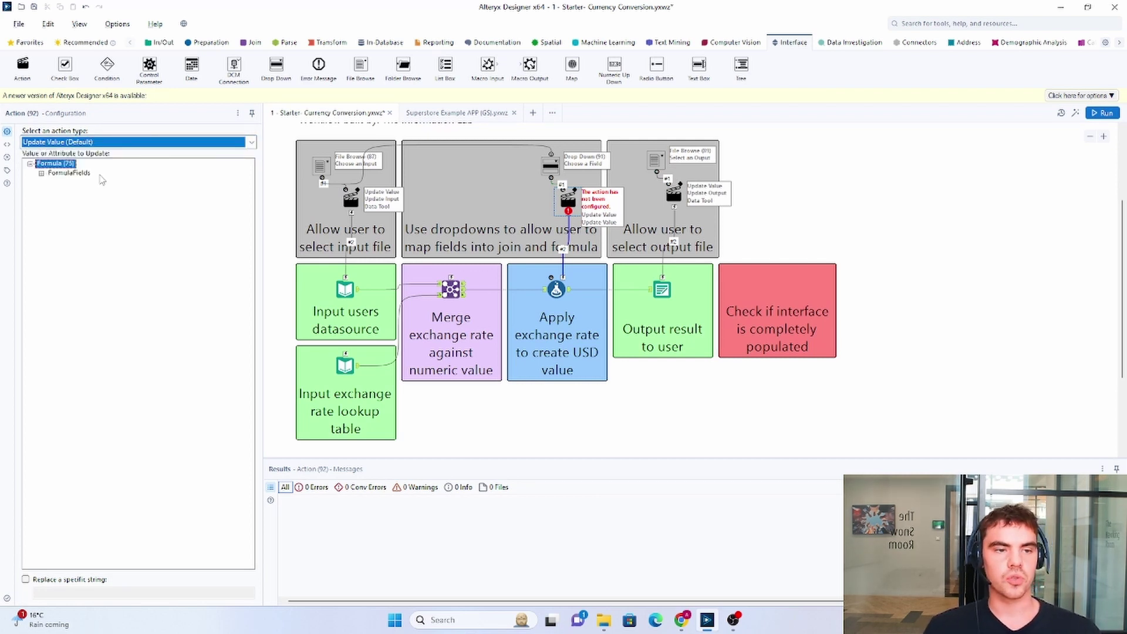
pyautogui.click(42, 173)
pyautogui.click(52, 182)
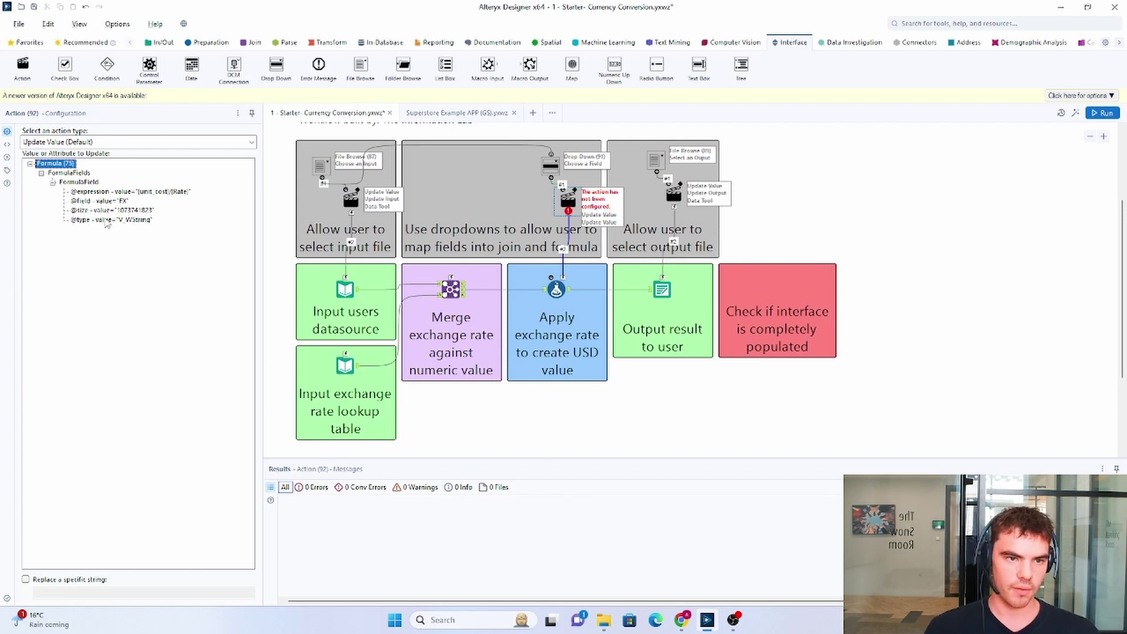
pyautogui.click(159, 193)
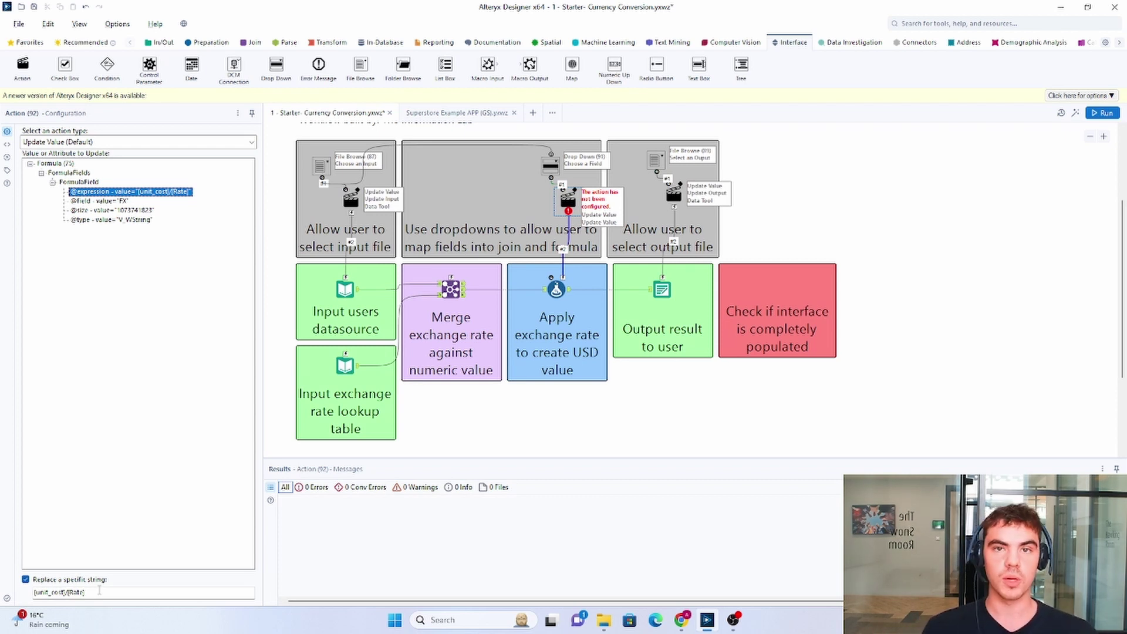
pyautogui.click(99, 591)
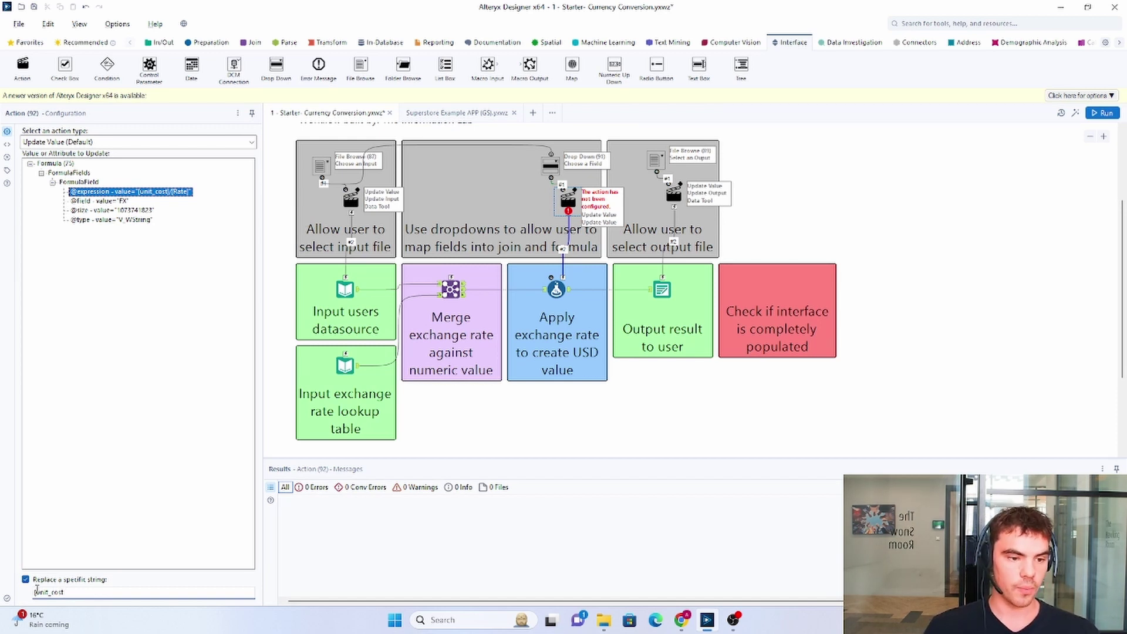
pyautogui.moveTo(87, 621)
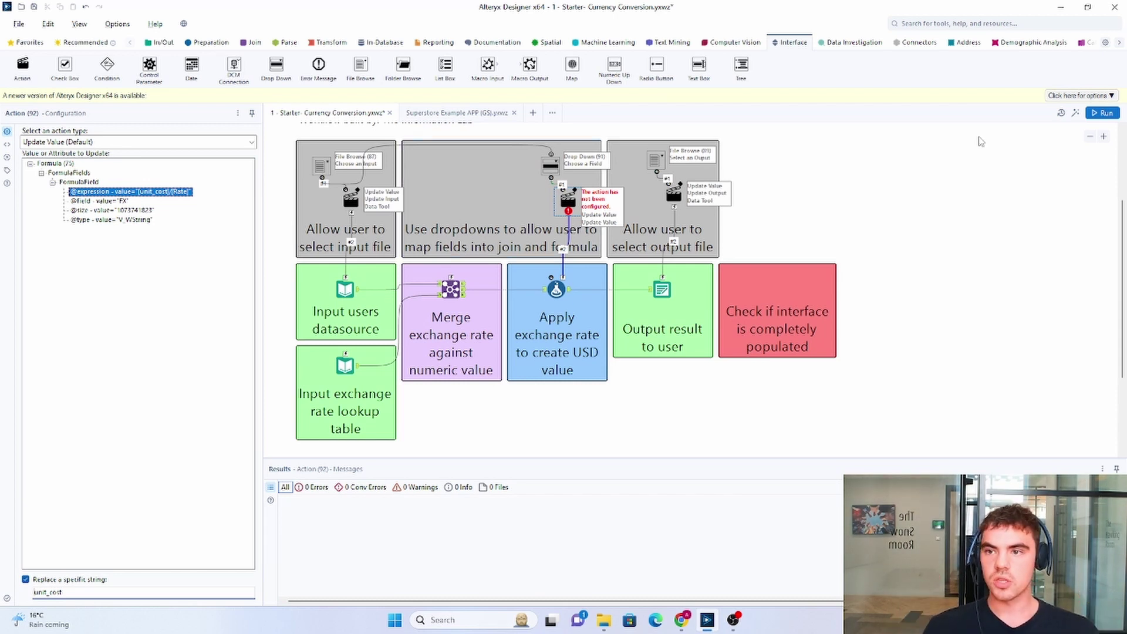
pyautogui.click(1105, 113)
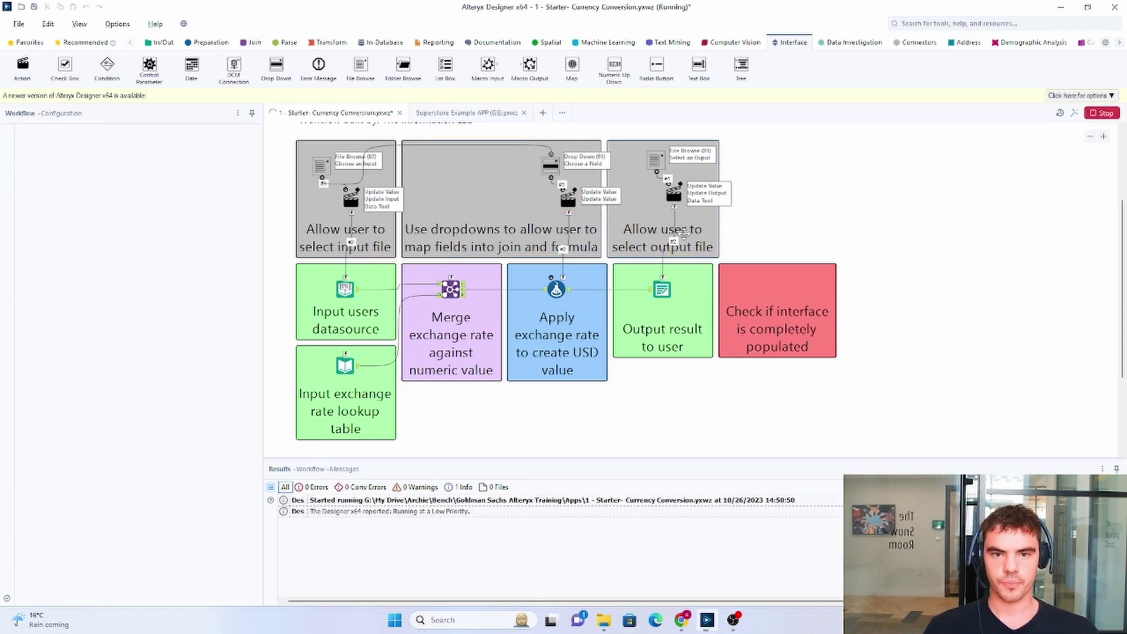
pyautogui.click(1075, 113)
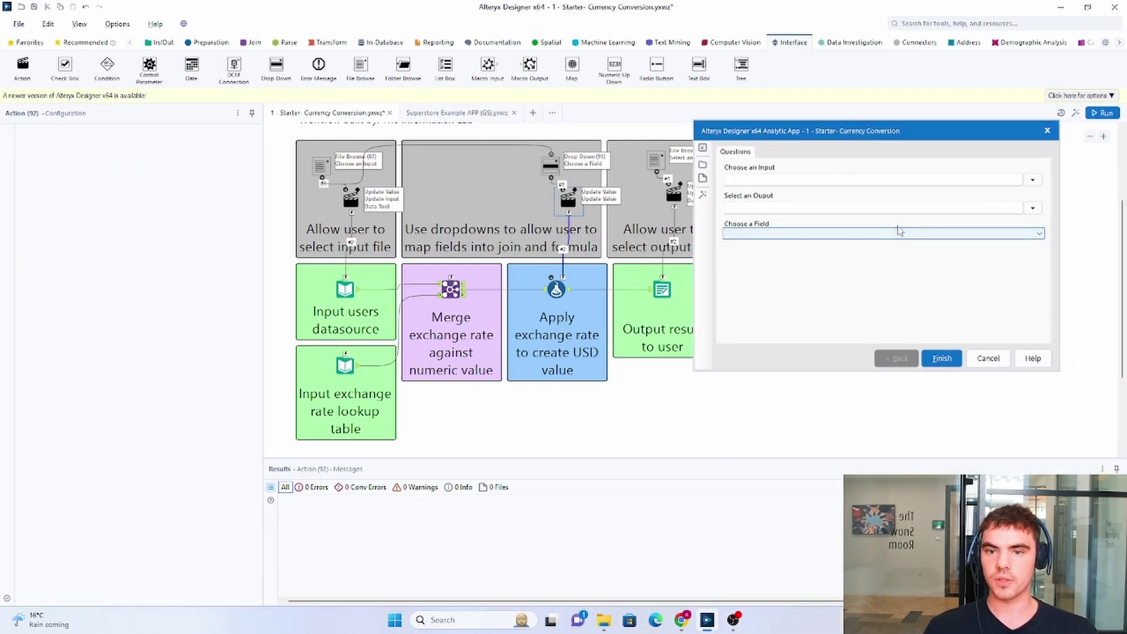
pyautogui.click(875, 235)
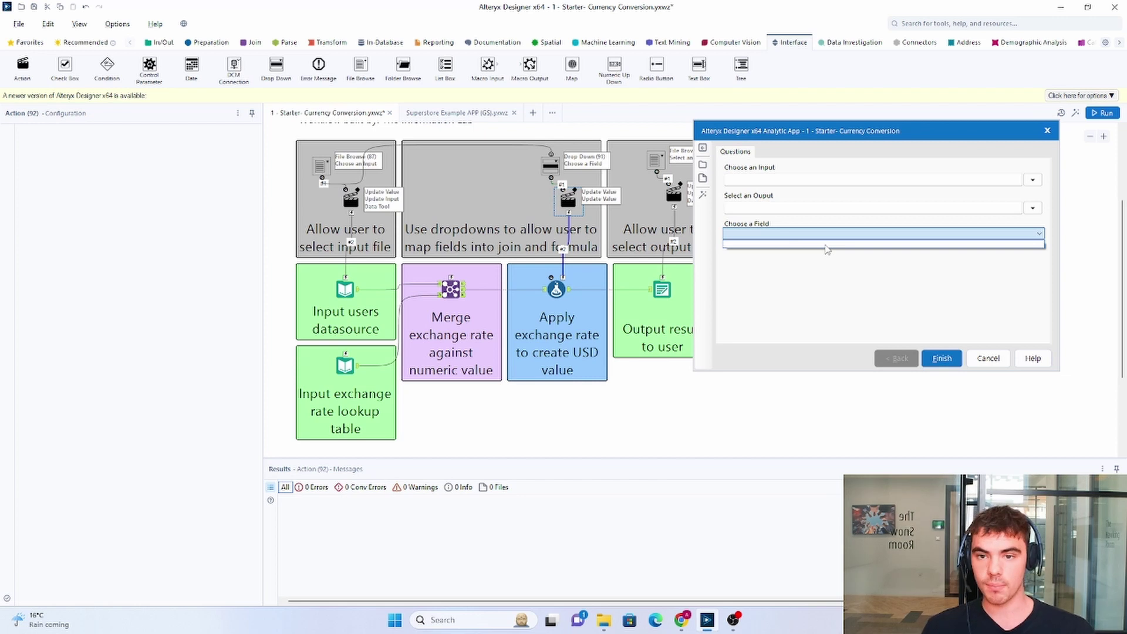
pyautogui.click(1029, 181)
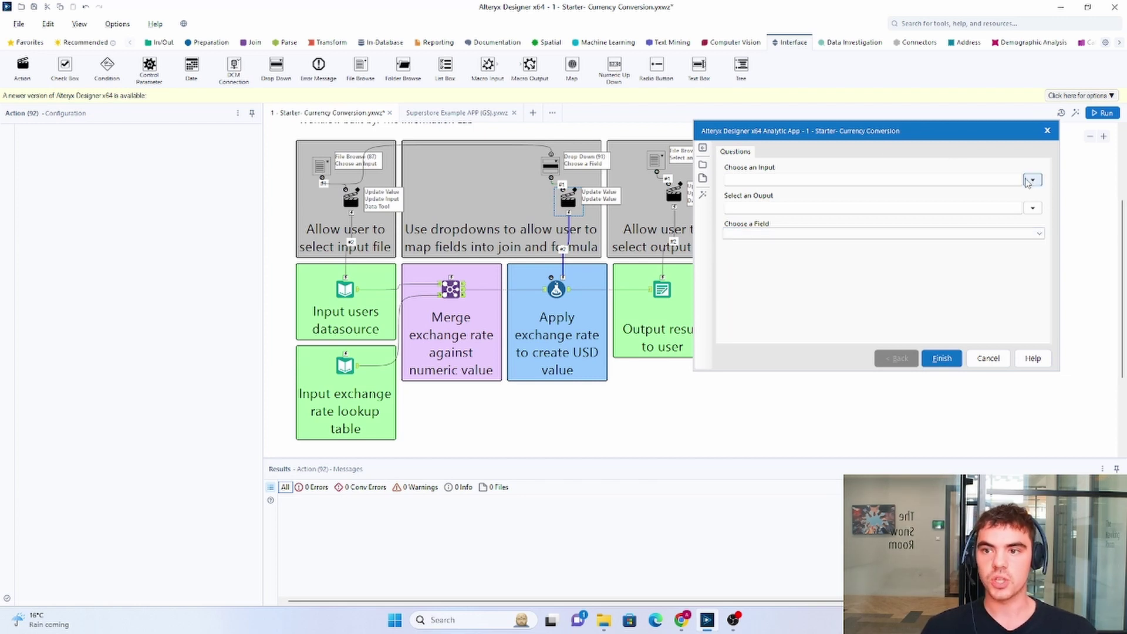
pyautogui.click(1034, 181)
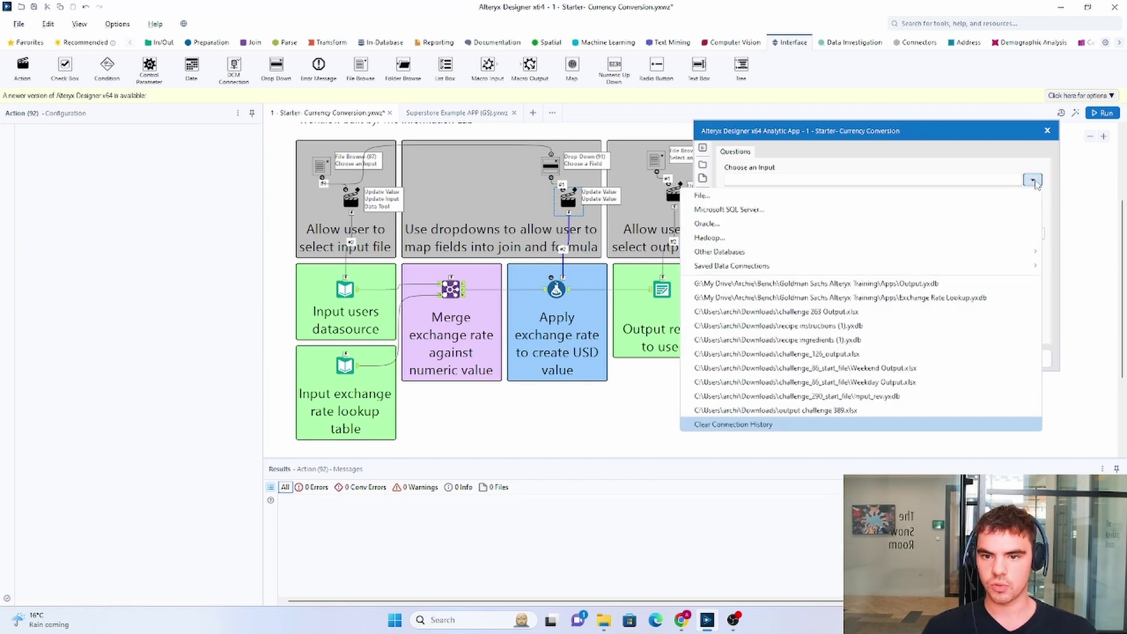
pyautogui.click(858, 198)
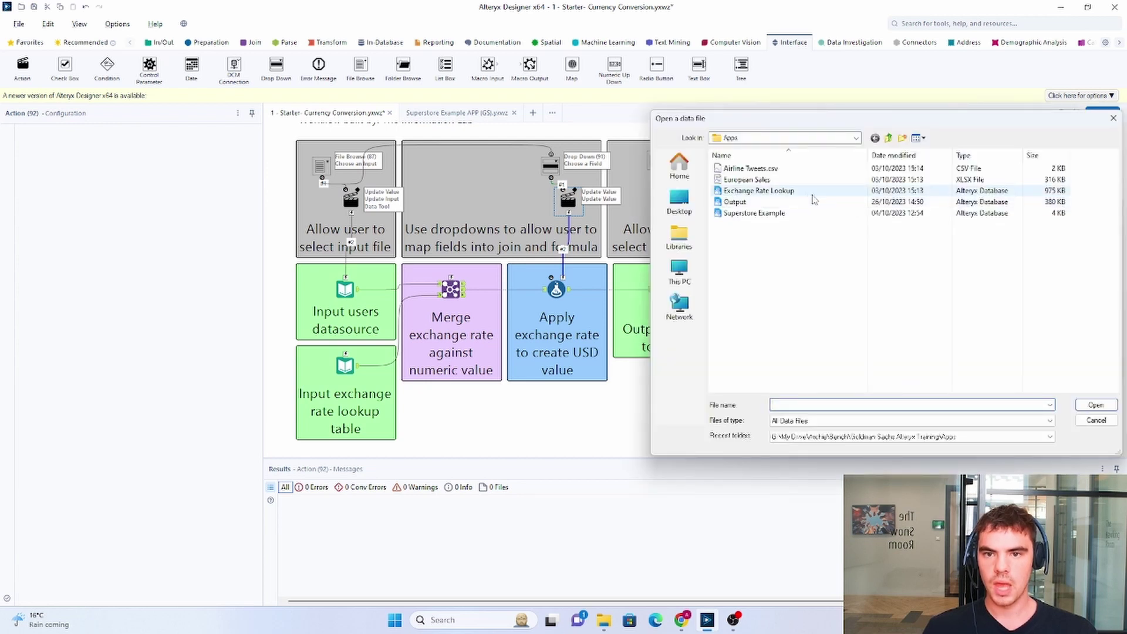
pyautogui.click(808, 192)
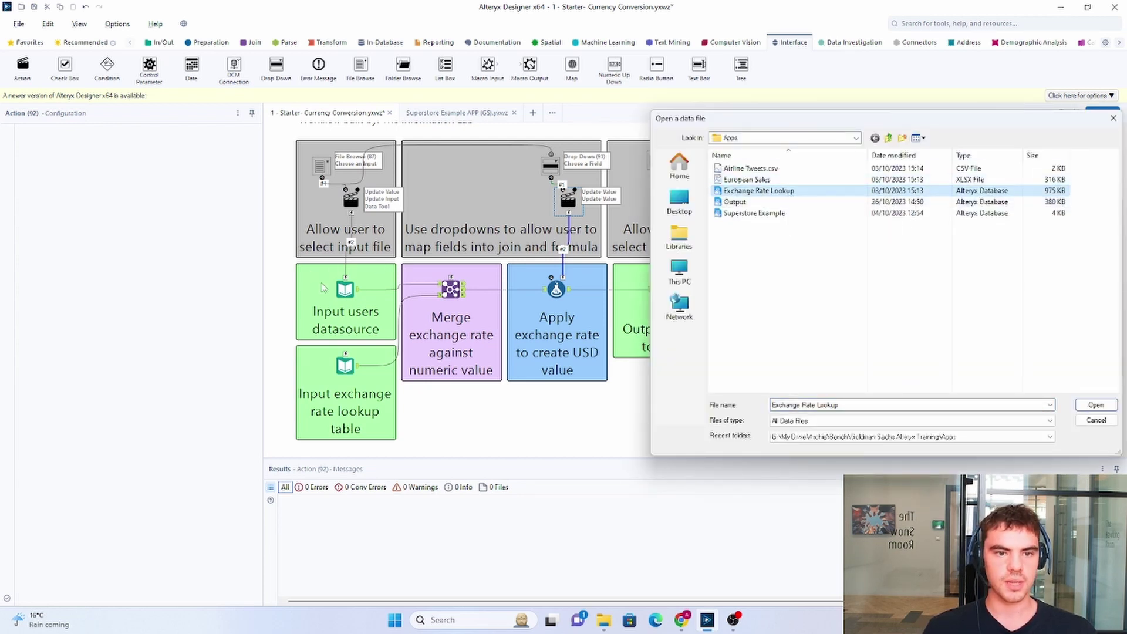
pyautogui.click(1105, 406)
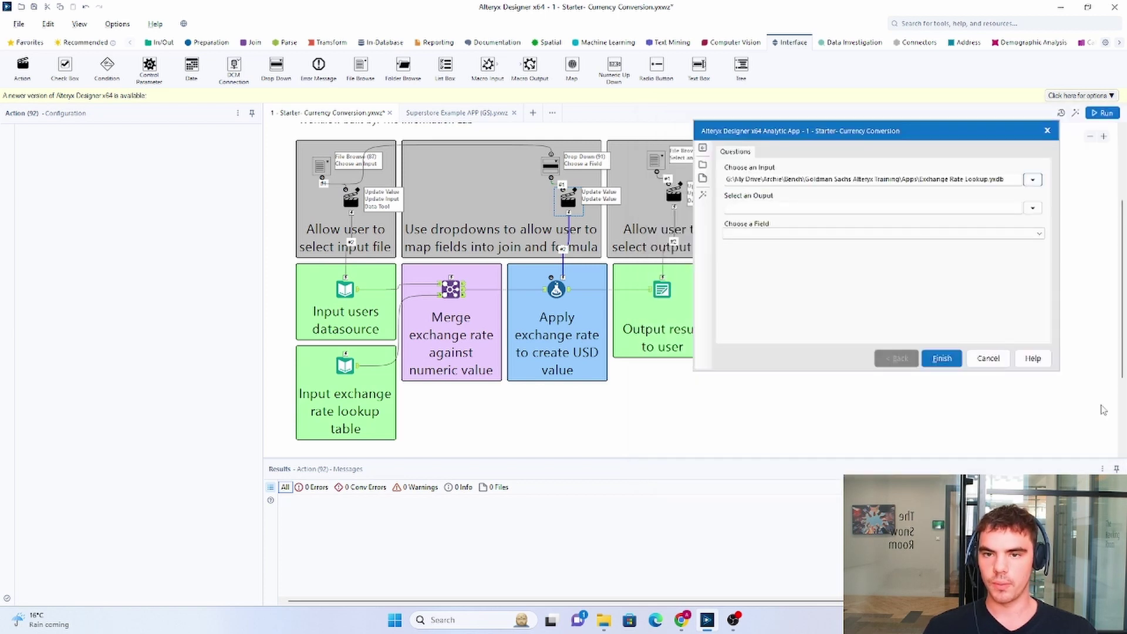
pyautogui.click(1041, 235)
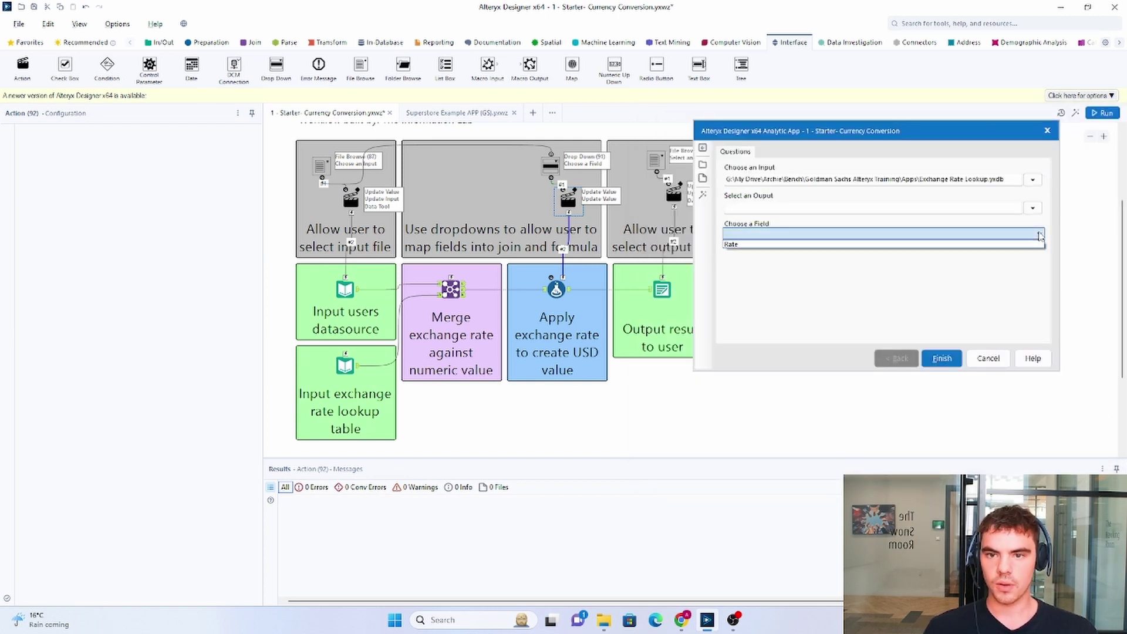
pyautogui.click(766, 244)
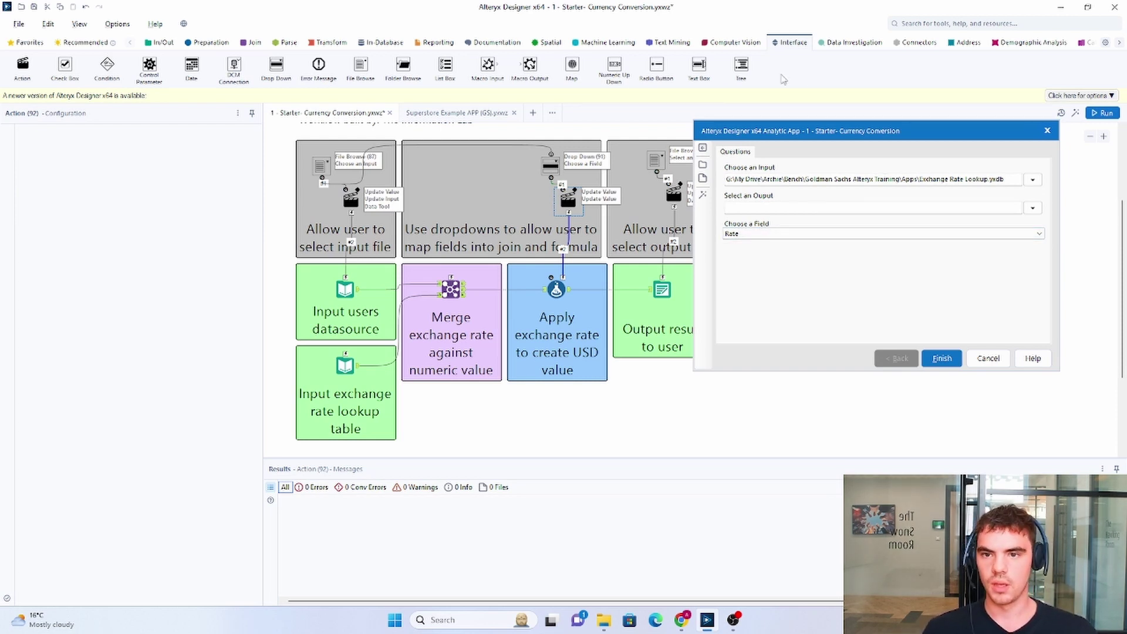
pyautogui.click(1048, 130)
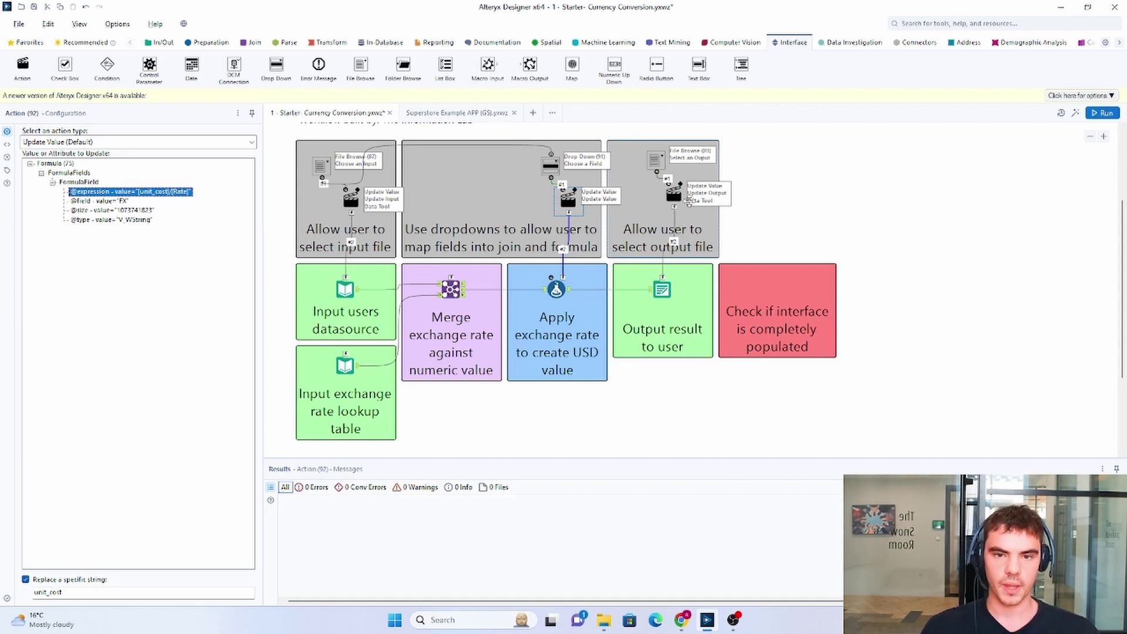
# Step: Review the Join, the exchange rate lookup input, and the users datasource input with their data
pyautogui.click(451, 289)
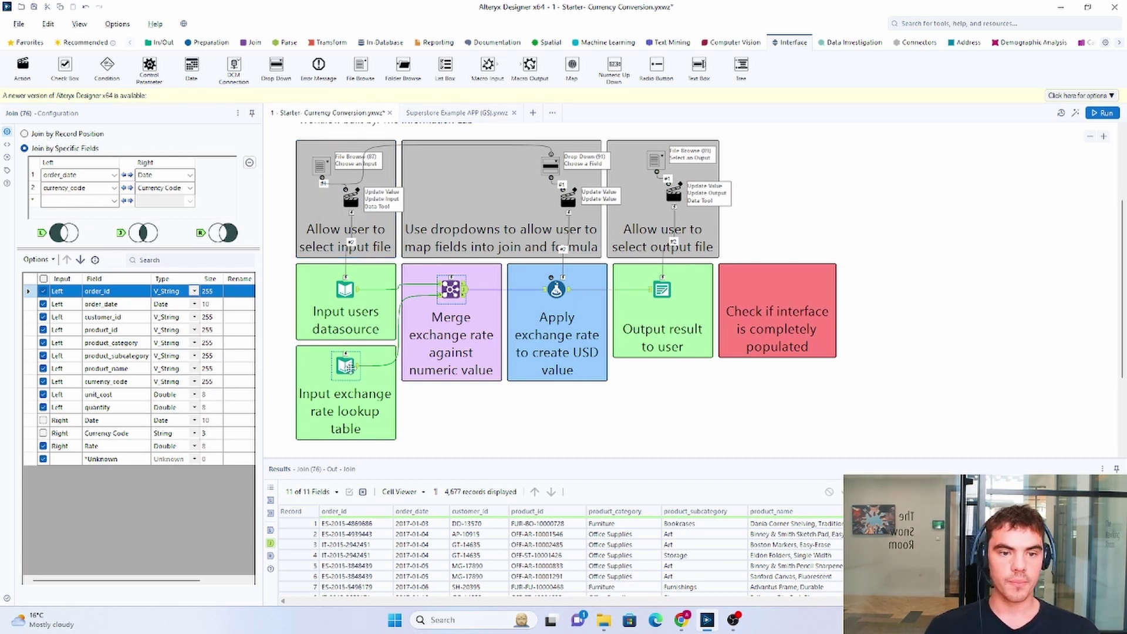
pyautogui.click(347, 369)
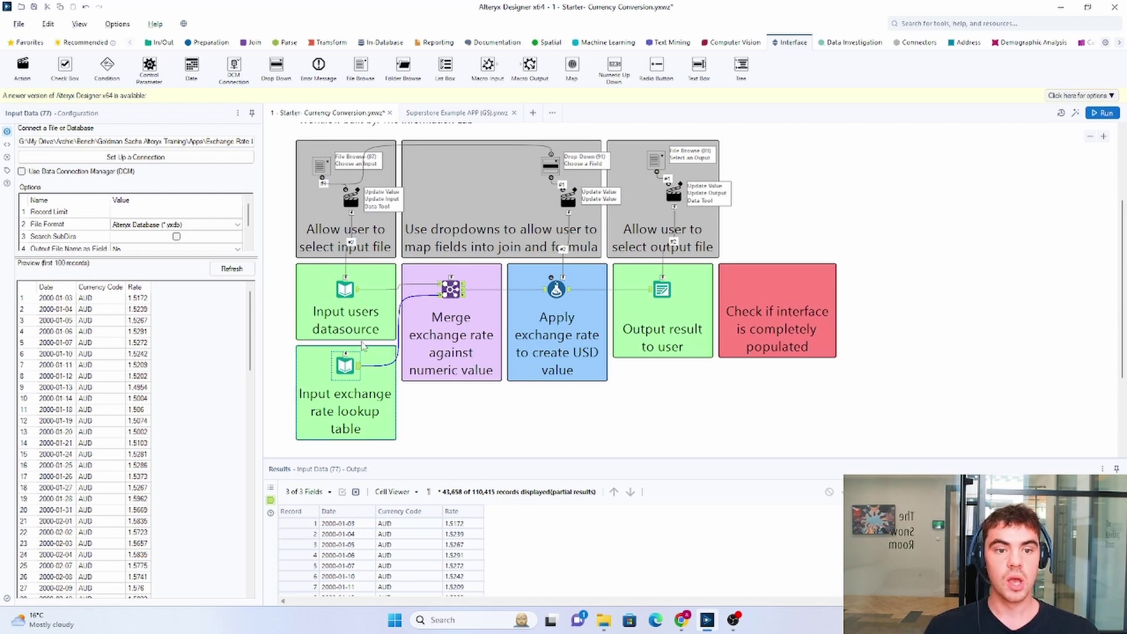
pyautogui.click(347, 291)
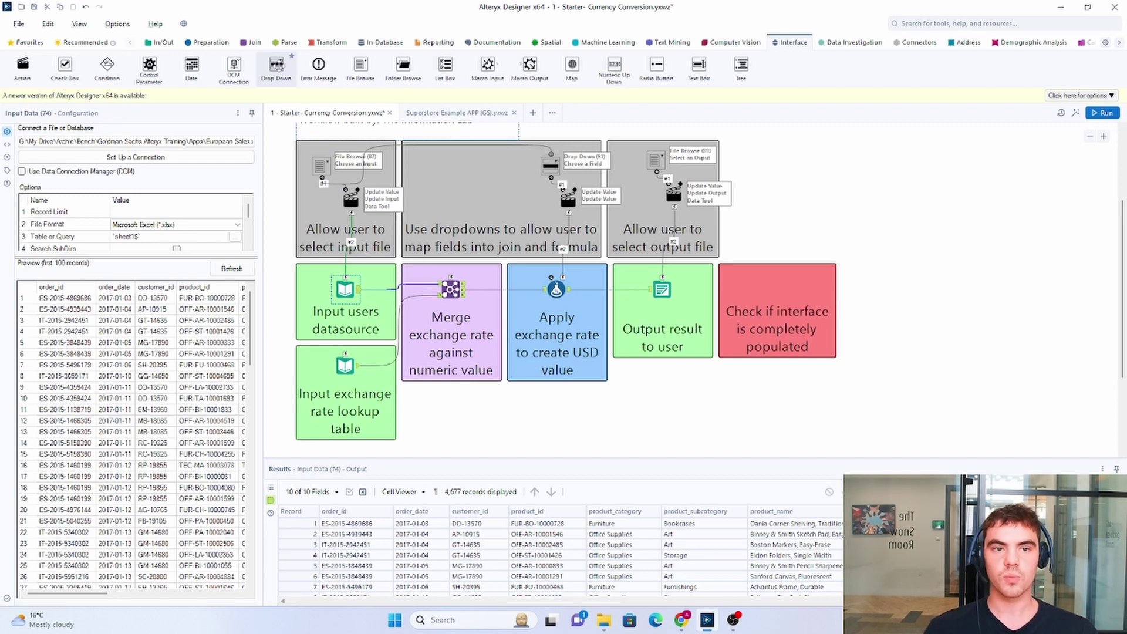
# Step: Add a 'Choose A Date' drop-down to the dropdowns container, fed by the File Browse
pyautogui.moveTo(276, 64); pyautogui.dragTo(428, 163)
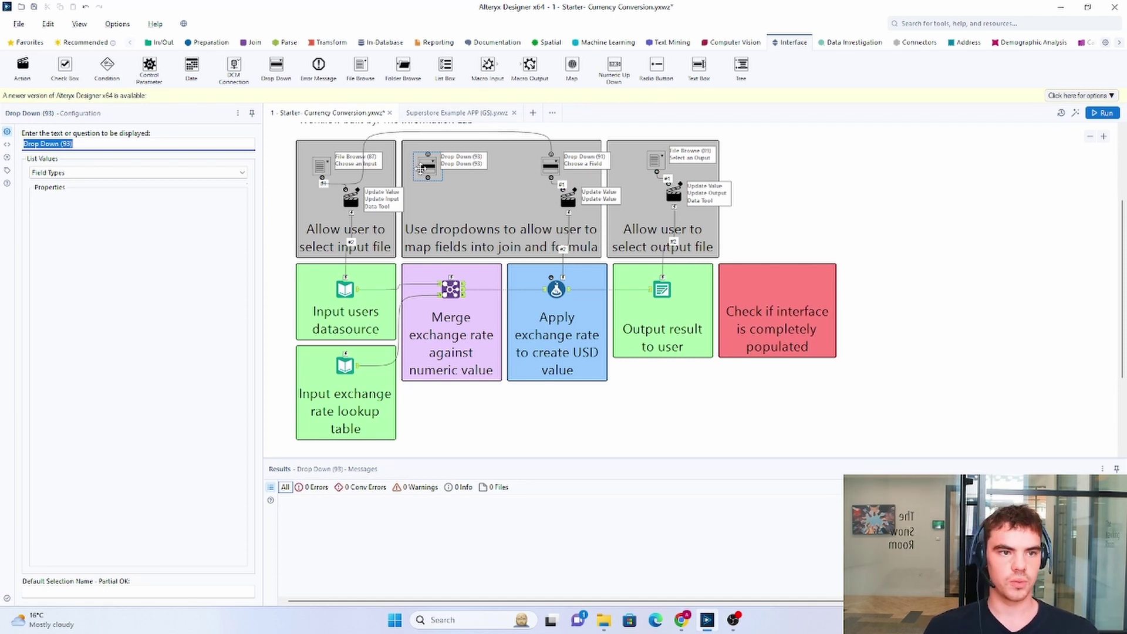
pyautogui.write('Choose A Date')
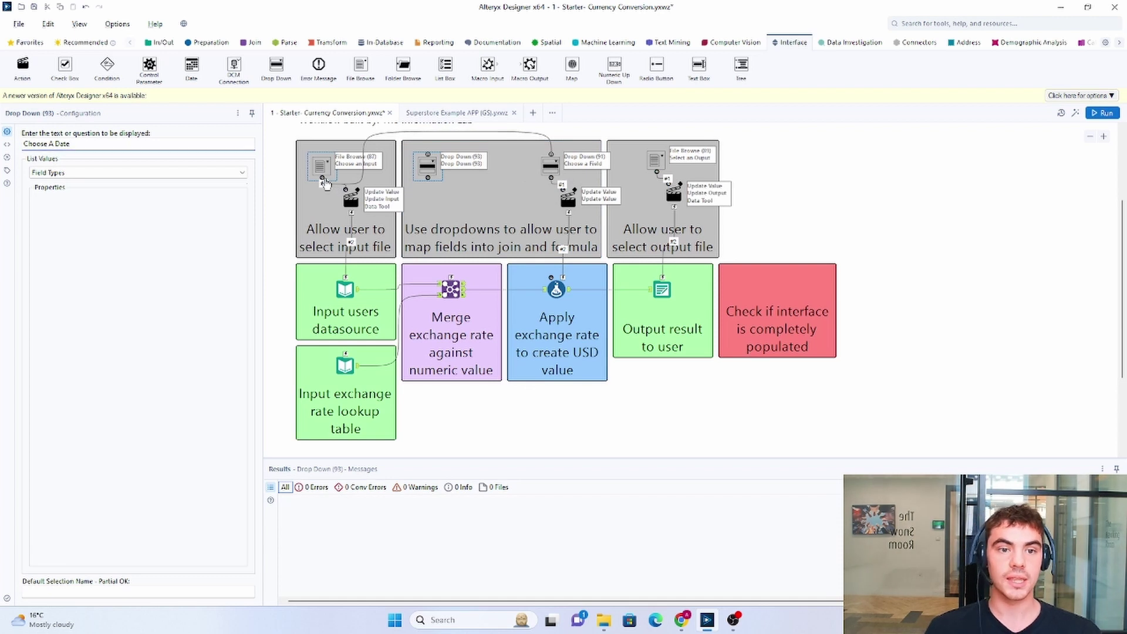
pyautogui.moveTo(426, 159); pyautogui.dragTo(427, 161)
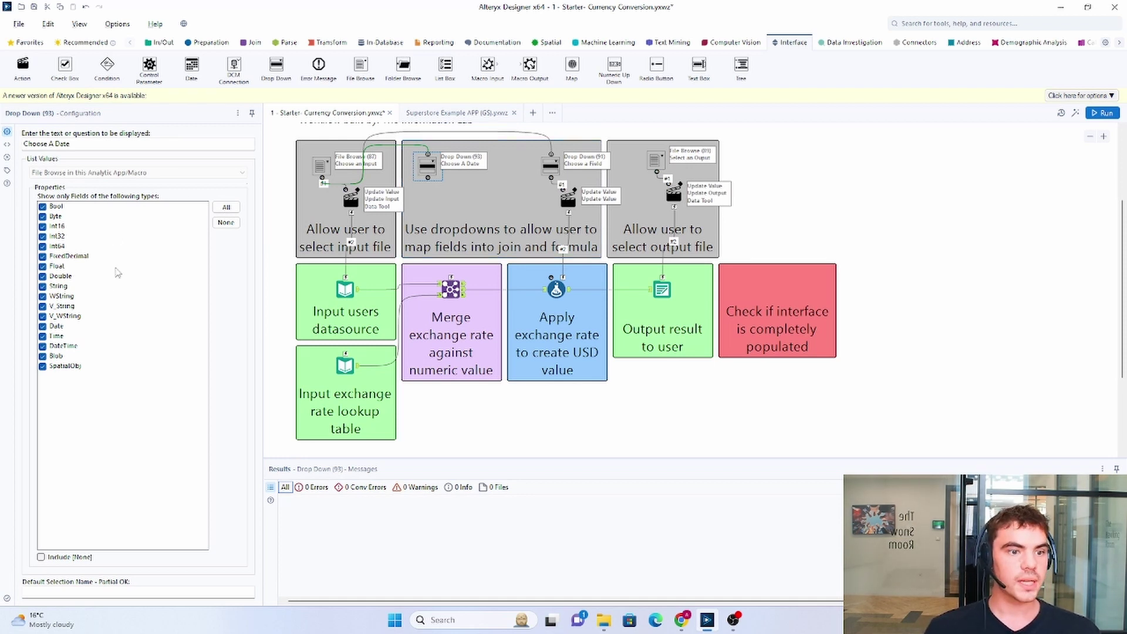
# Step: Allow only Date, Time and DateTime fields, connect the drop-down to the Join, and run
pyautogui.click(226, 223)
pyautogui.click(69, 327)
pyautogui.click(69, 336)
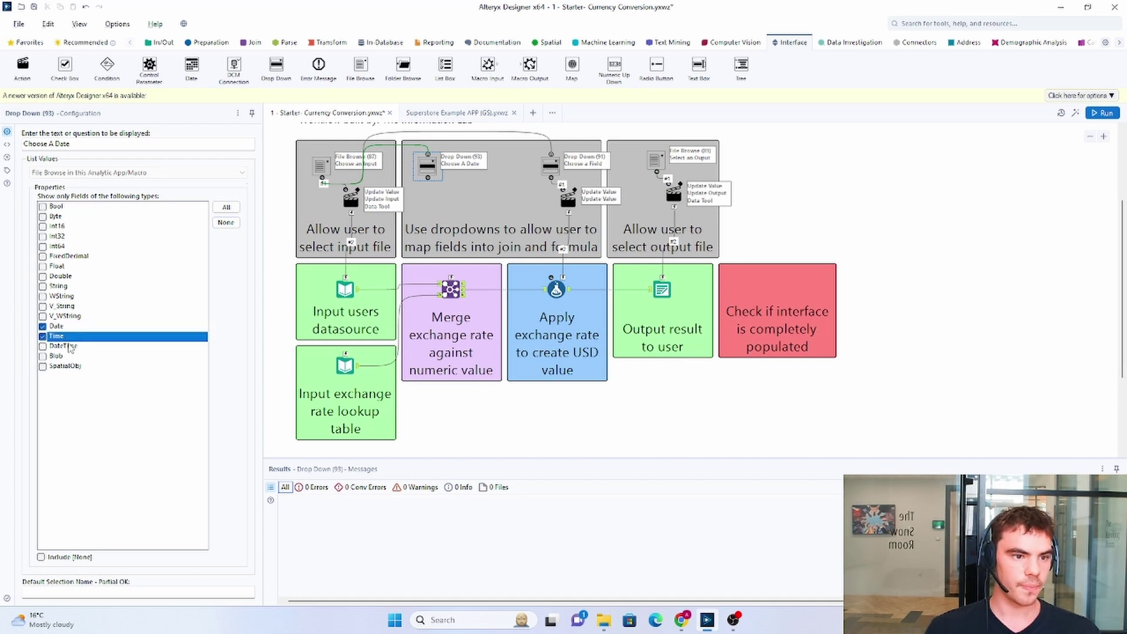
pyautogui.click(69, 346)
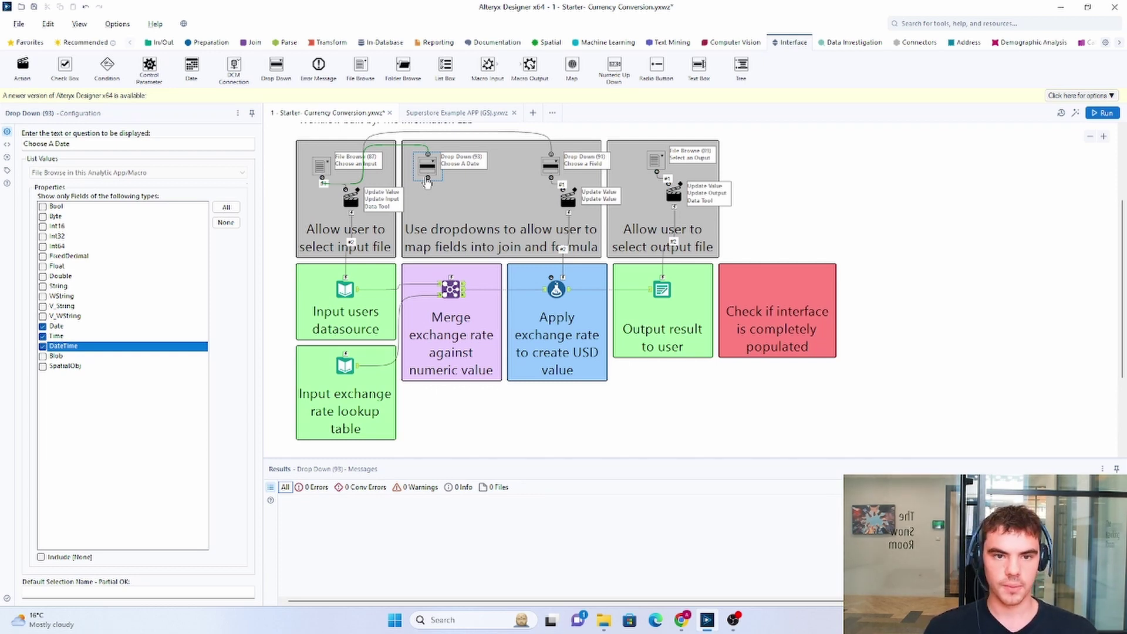
pyautogui.moveTo(427, 183); pyautogui.dragTo(456, 277)
pyautogui.hotkey('ctrl', 'r')
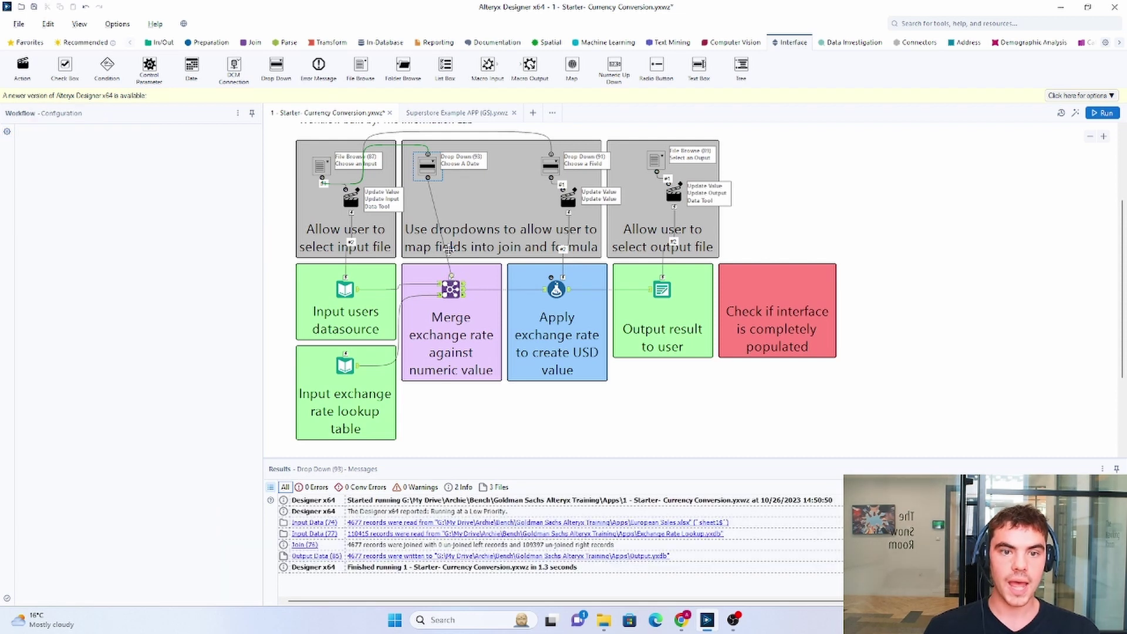
pyautogui.click(433, 203)
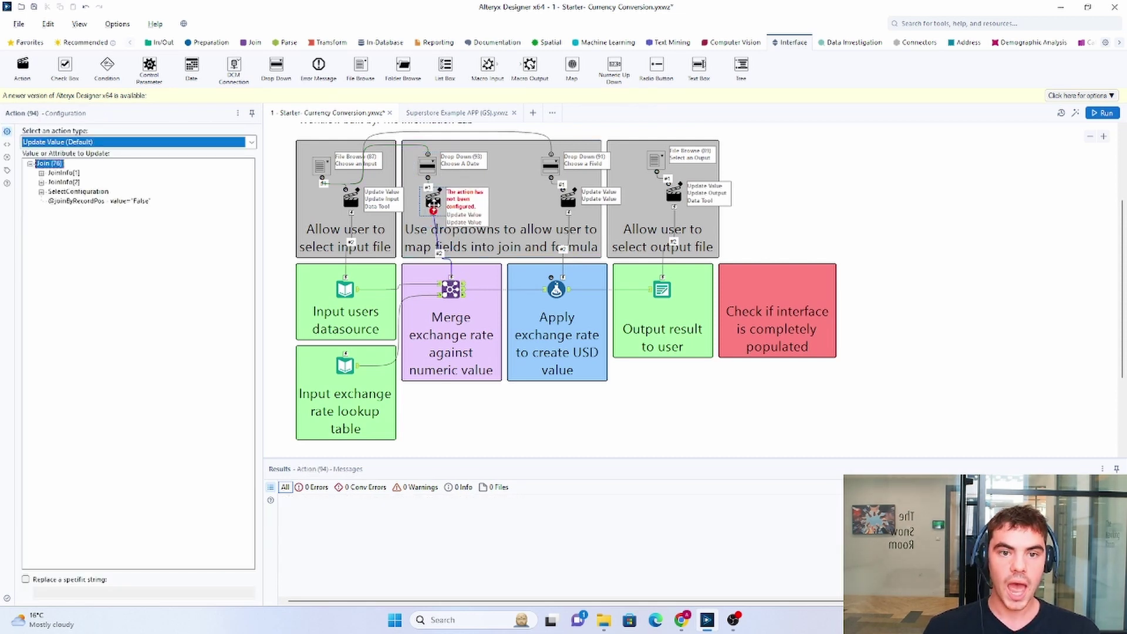